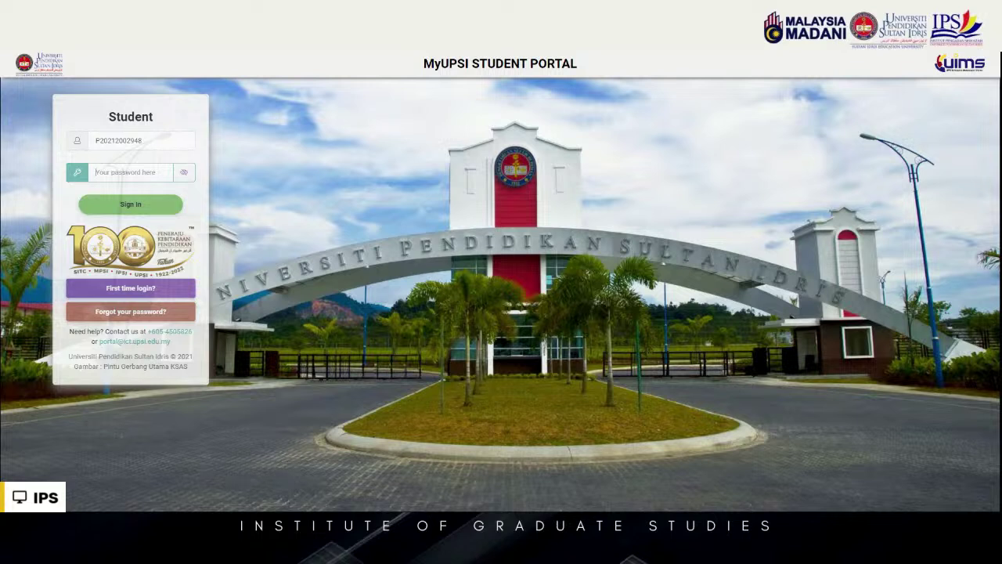
# Sign in with the account password and dismiss the Change Password prompt
pyautogui.write('•')
pyautogui.click(130, 205)
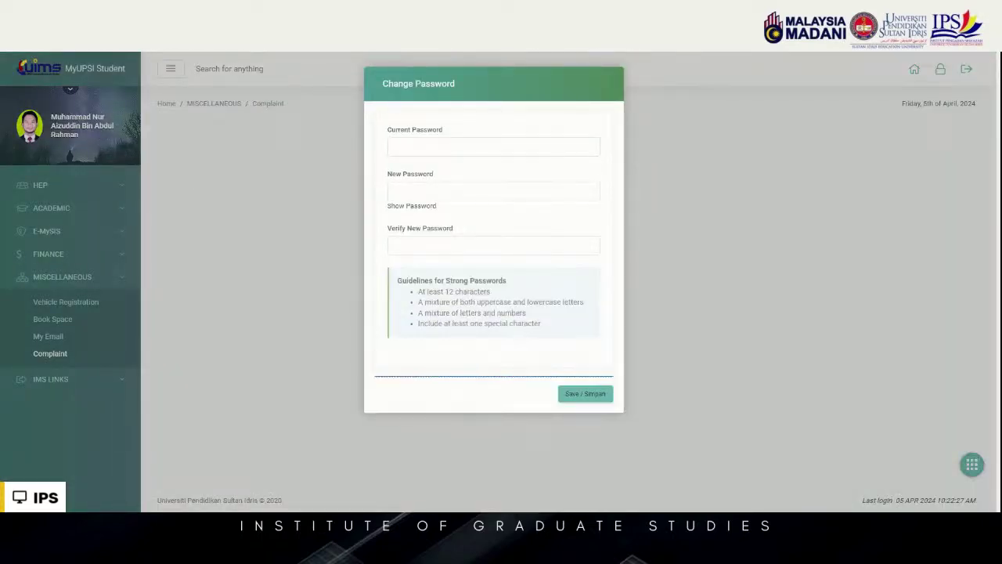
pyautogui.click(297, 83)
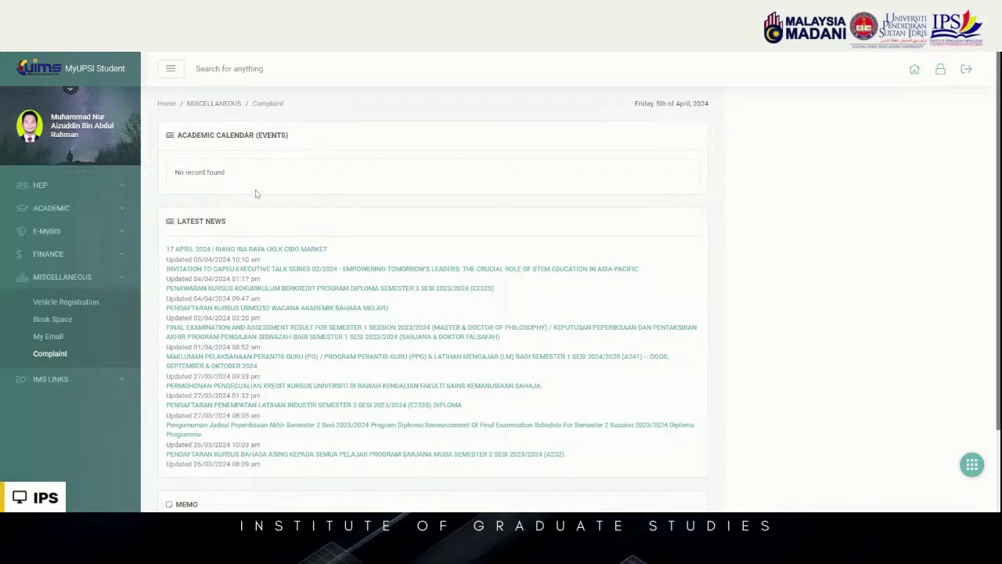
# Open the Medical Form page under HEP > Medical, then collapse the HEP section
pyautogui.scroll(-1, 286, 193)
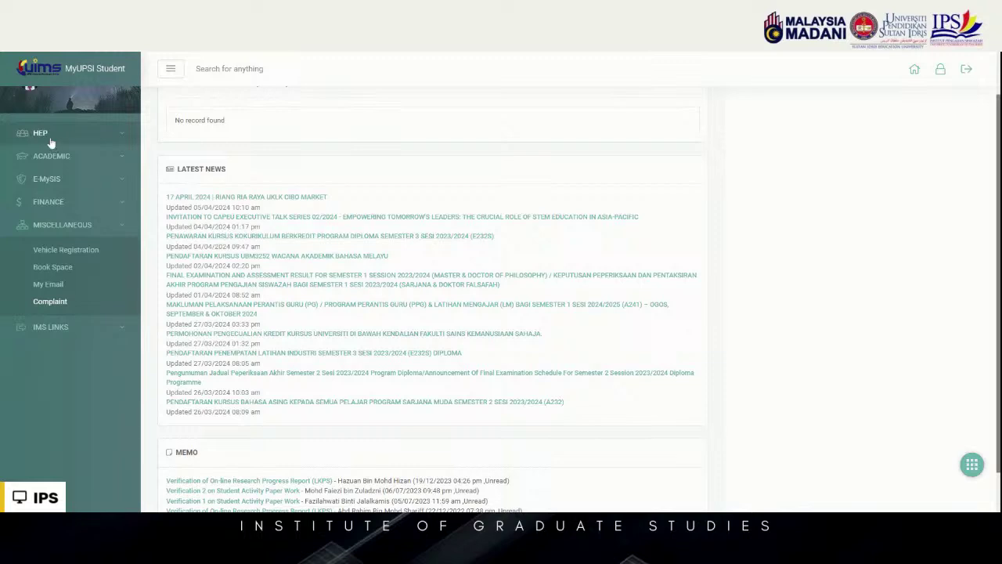
pyautogui.click(46, 141)
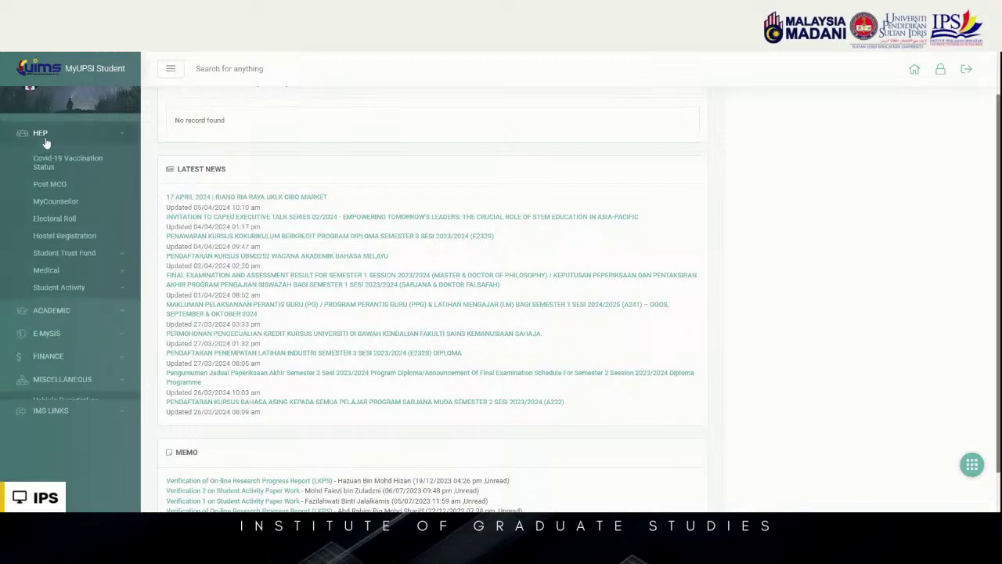
pyautogui.click(88, 272)
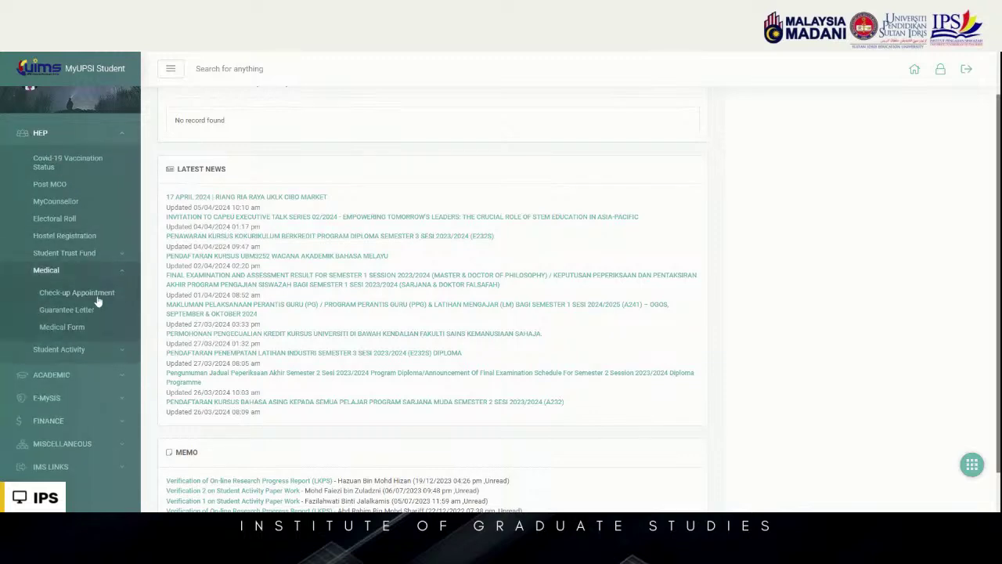
pyautogui.click(66, 327)
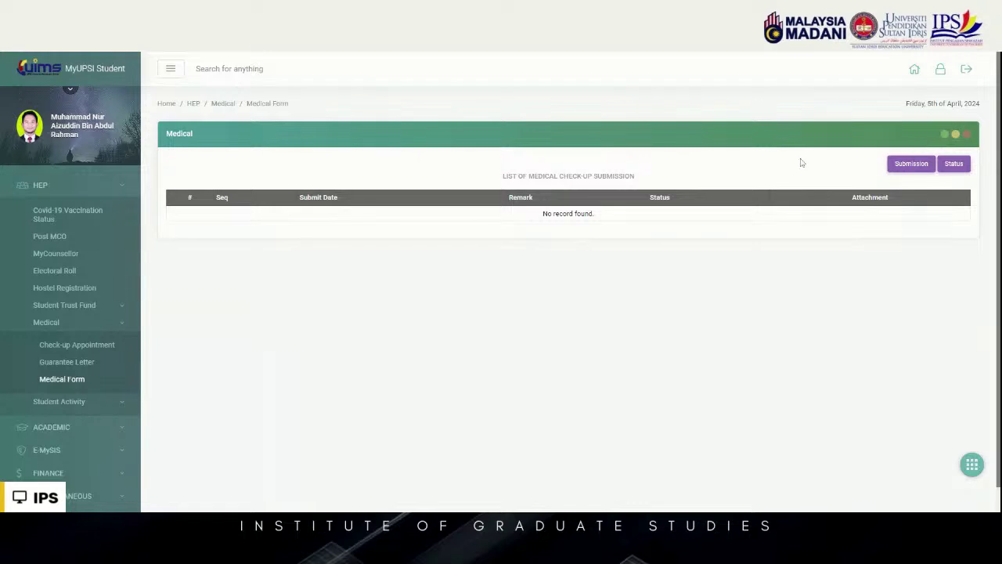
pyautogui.scroll(-1, 59, 312)
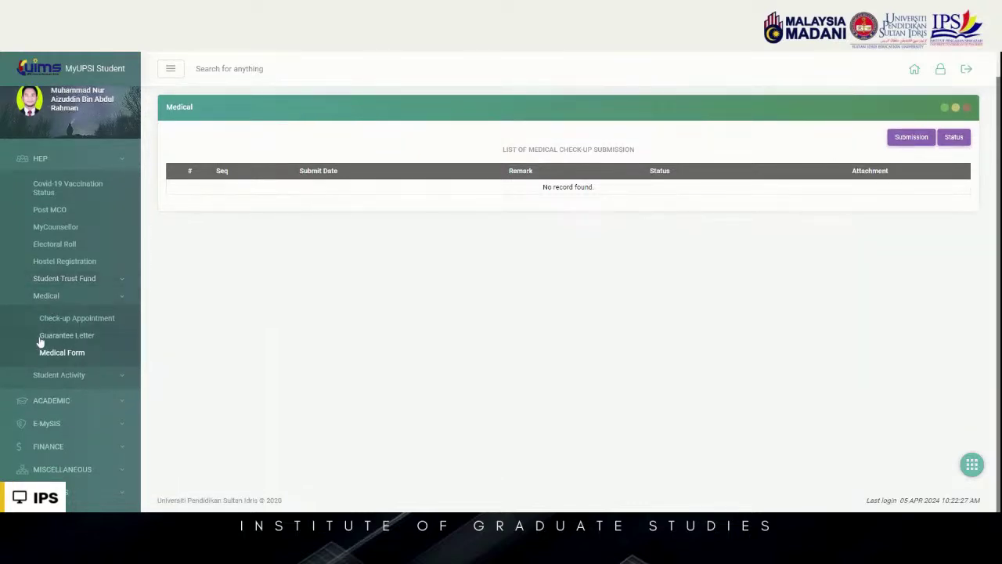
pyautogui.scroll(1, 47, 165)
pyautogui.click(62, 184)
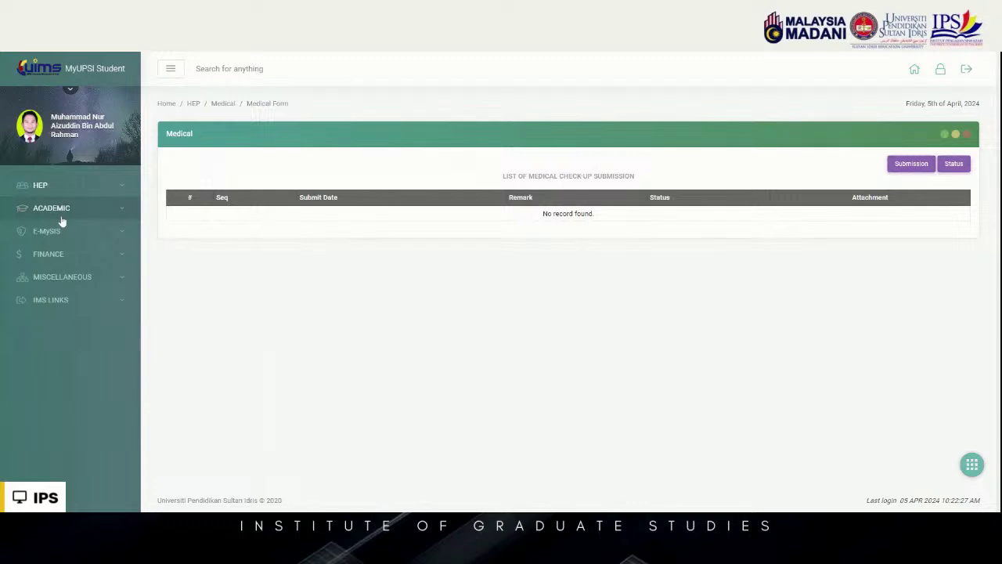
# Open Student Info under ACADEMIC > Student Profile
pyautogui.click(58, 216)
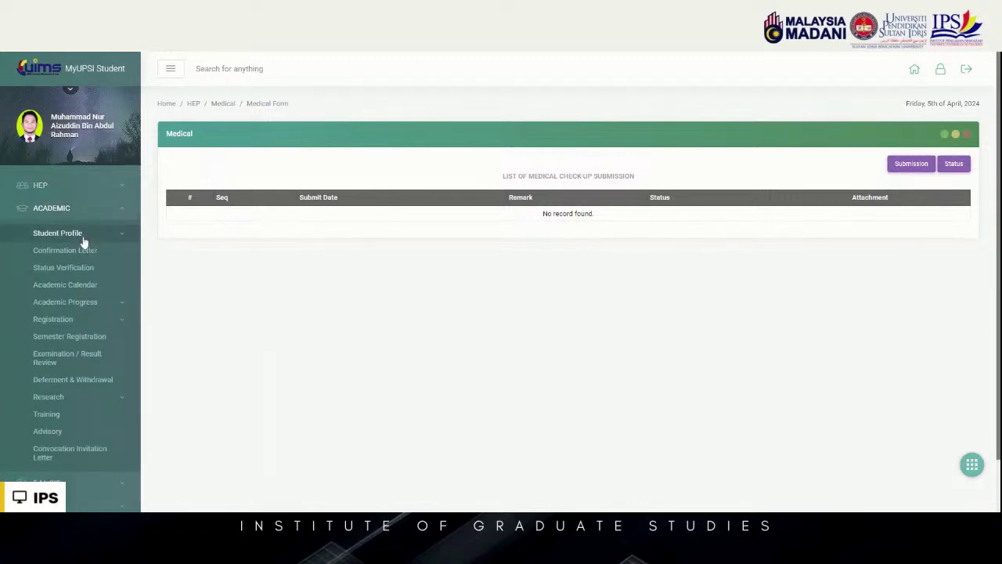
pyautogui.click(81, 240)
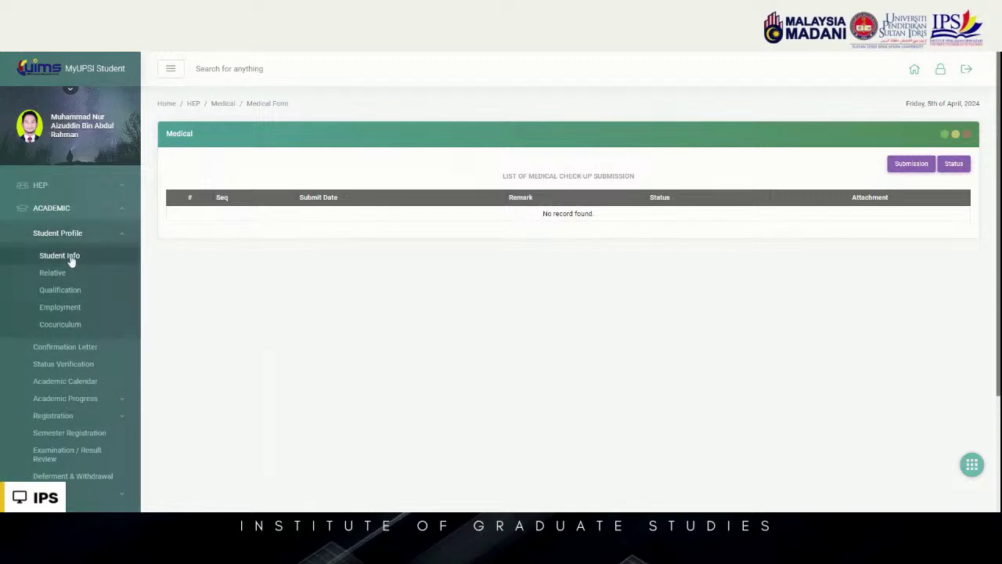
pyautogui.click(71, 259)
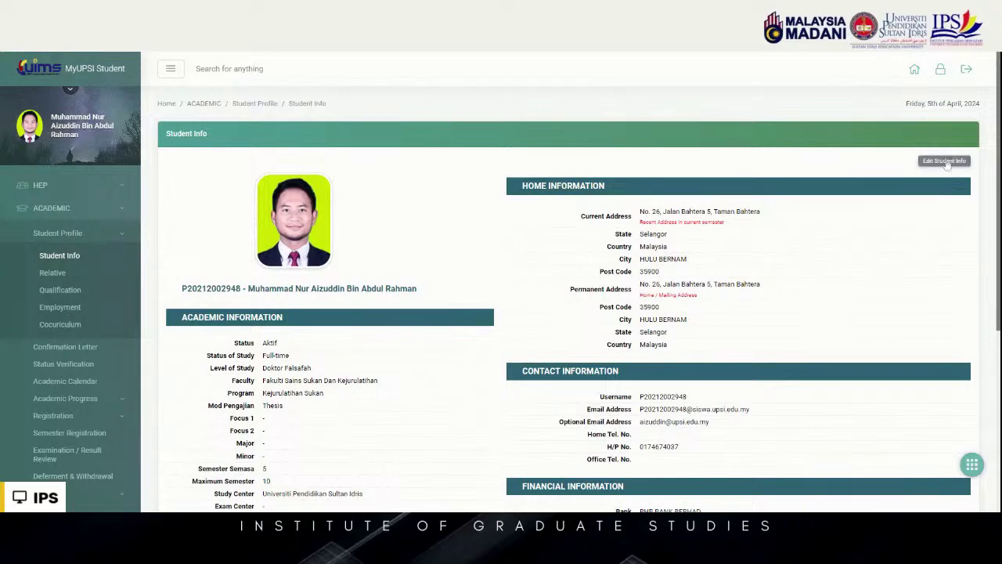
# Look through the Edit Student Info form without saving, then go to the Relative info page
pyautogui.click(945, 161)
pyautogui.scroll(-3, 899, 229)
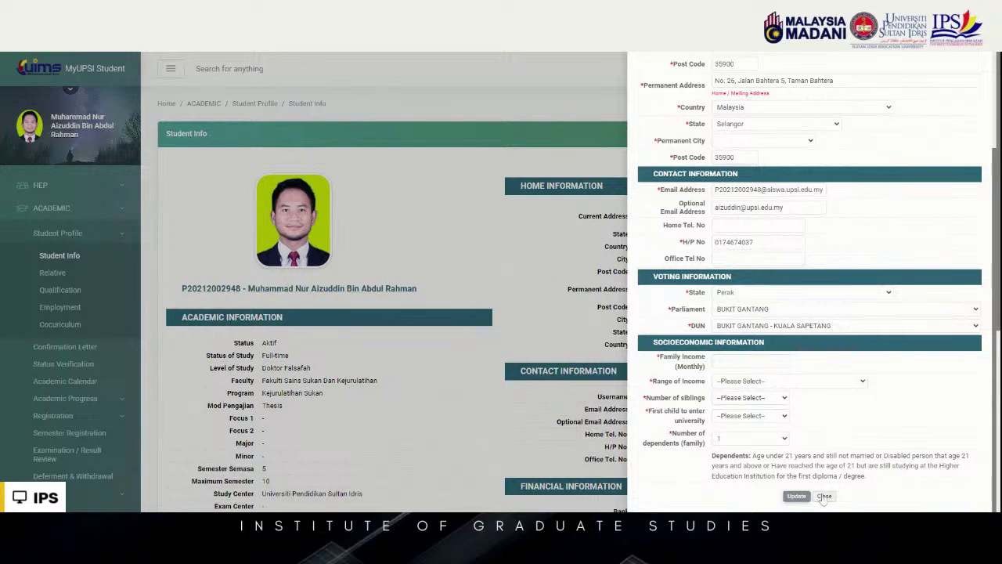
pyautogui.scroll(1, 765, 235)
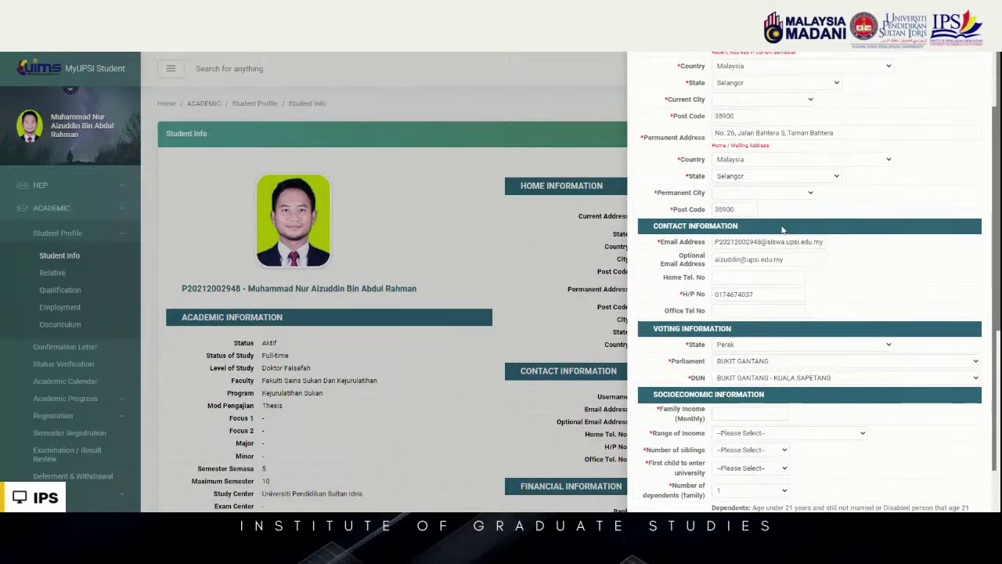
pyautogui.scroll(-1, 810, 282)
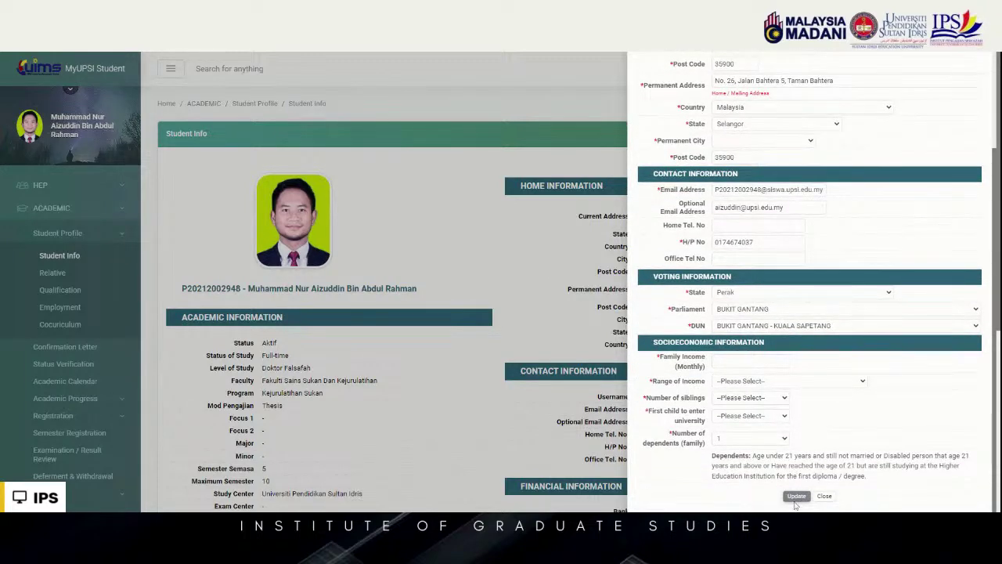
pyautogui.click(825, 496)
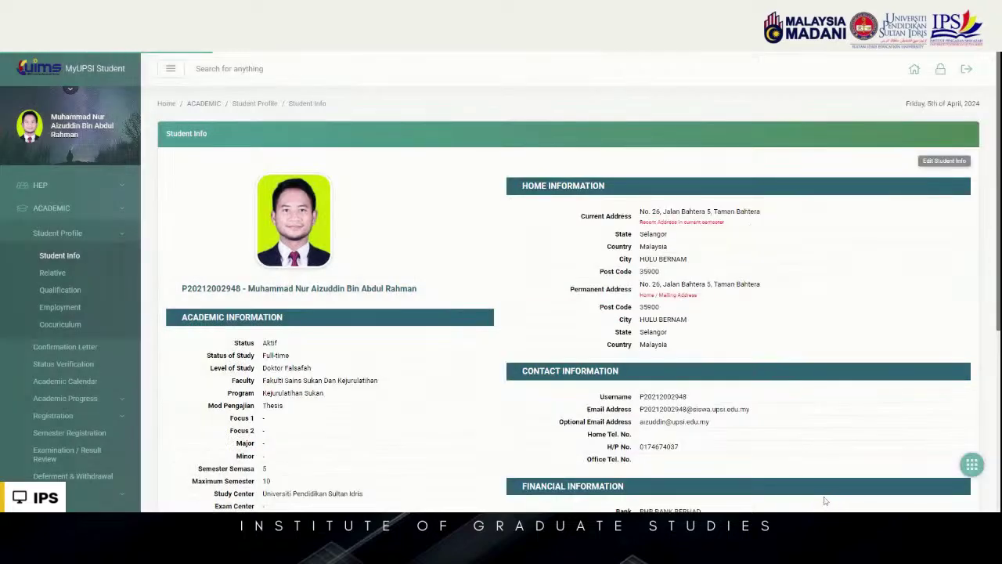
pyautogui.click(57, 273)
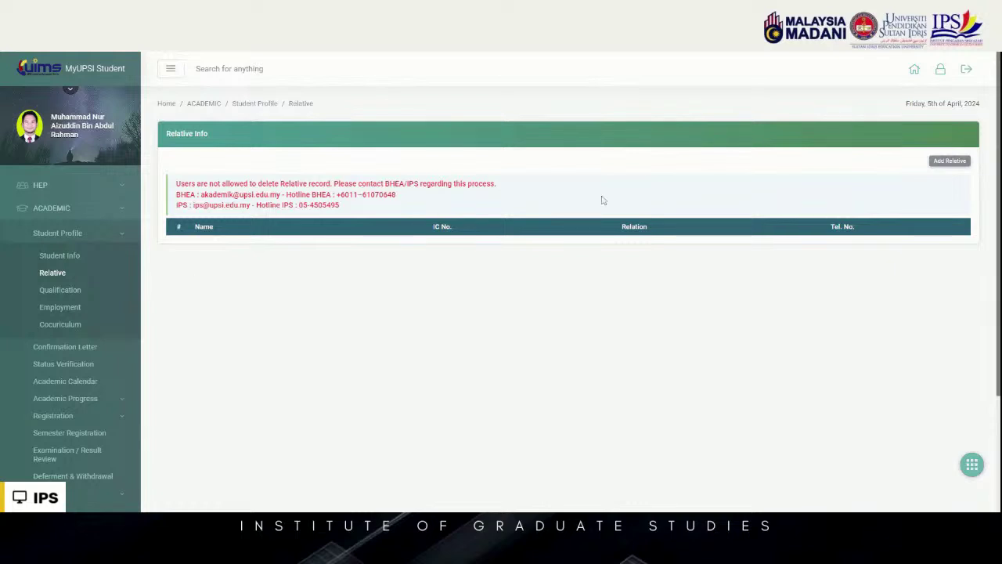
# Preview the Add Relative form, then browse the Qualification, Employment, Cocuriculum and Confirmation Letter pages
pyautogui.click(950, 161)
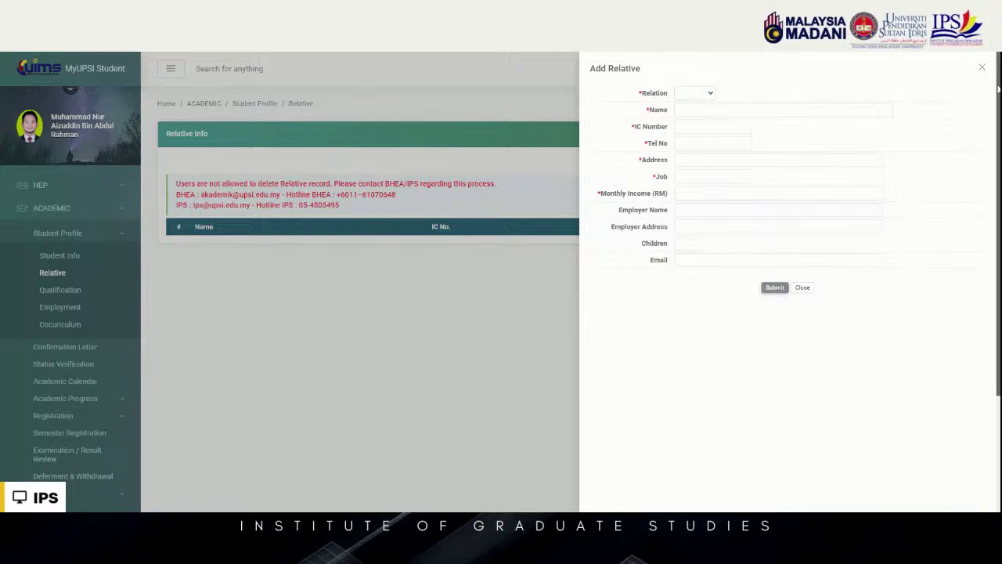
pyautogui.click(983, 69)
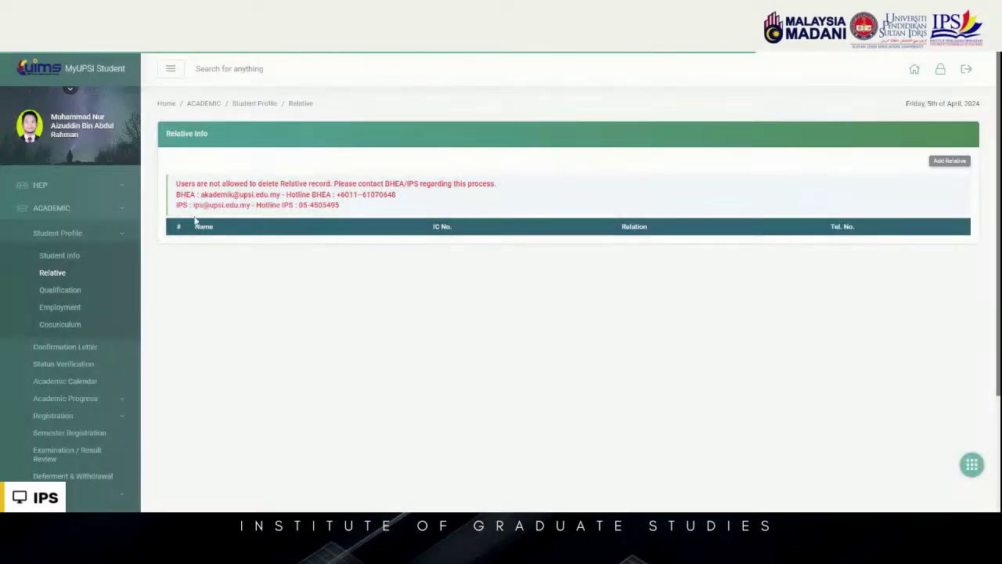
pyautogui.click(72, 292)
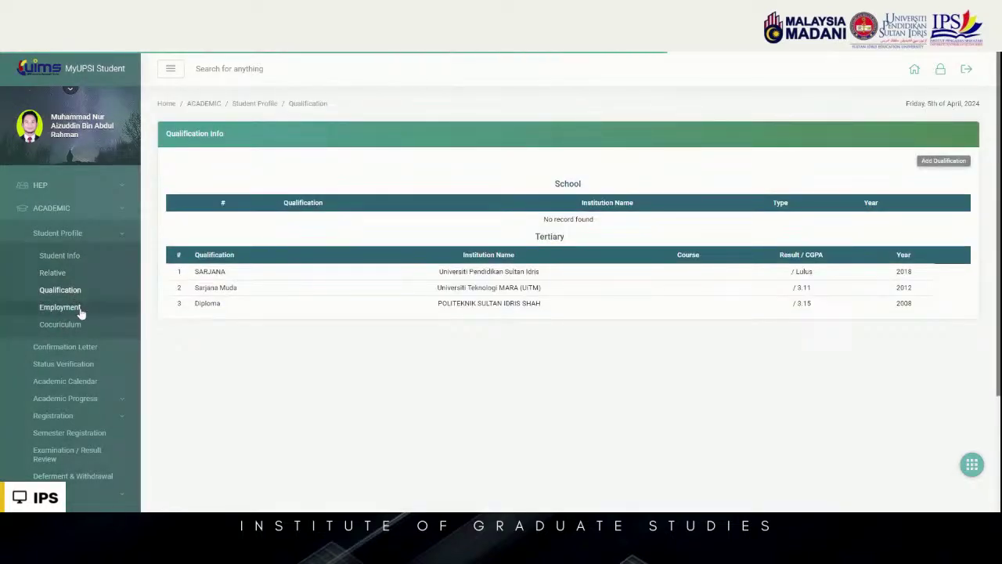
pyautogui.click(77, 308)
pyautogui.click(76, 326)
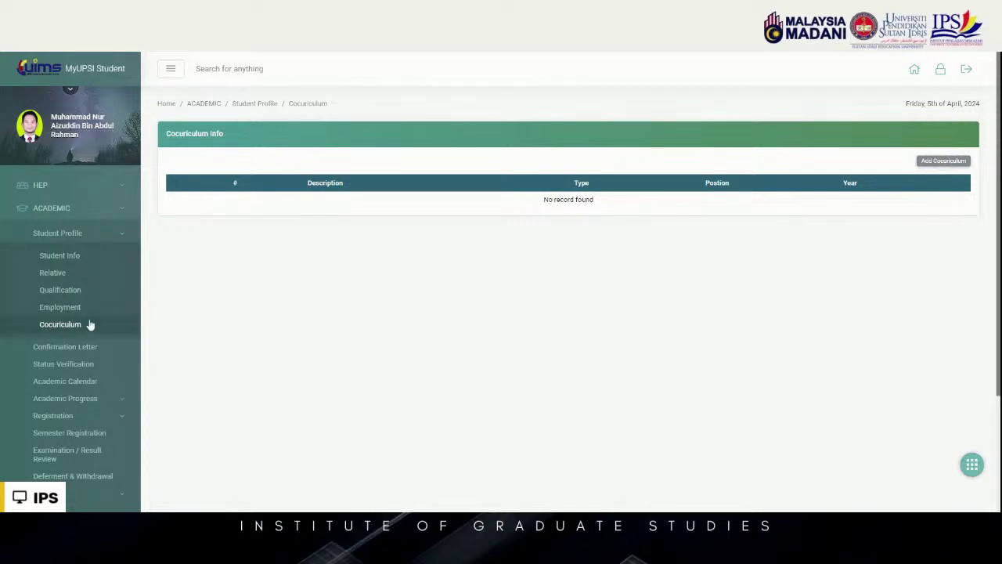
pyautogui.scroll(-1, 88, 324)
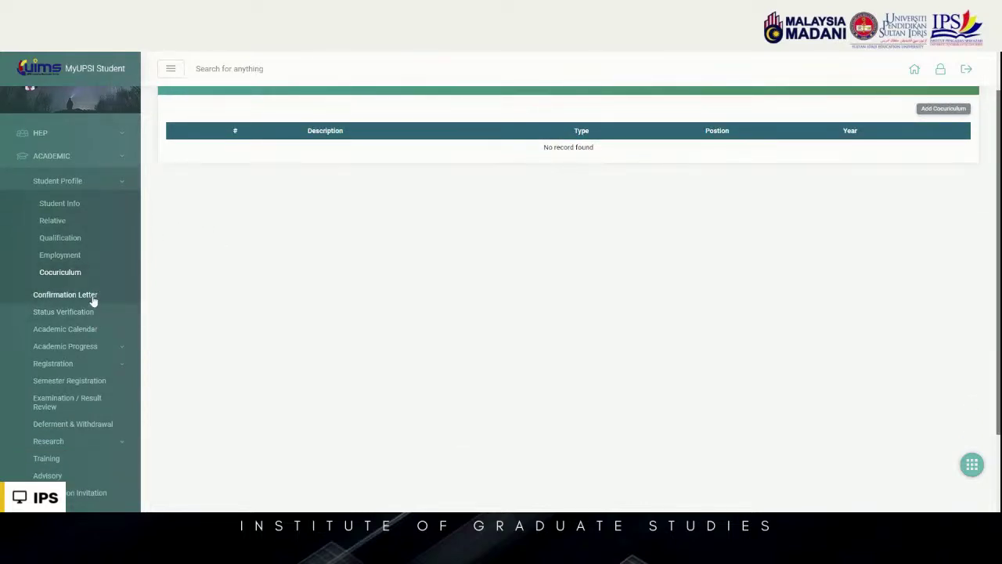
pyautogui.click(90, 297)
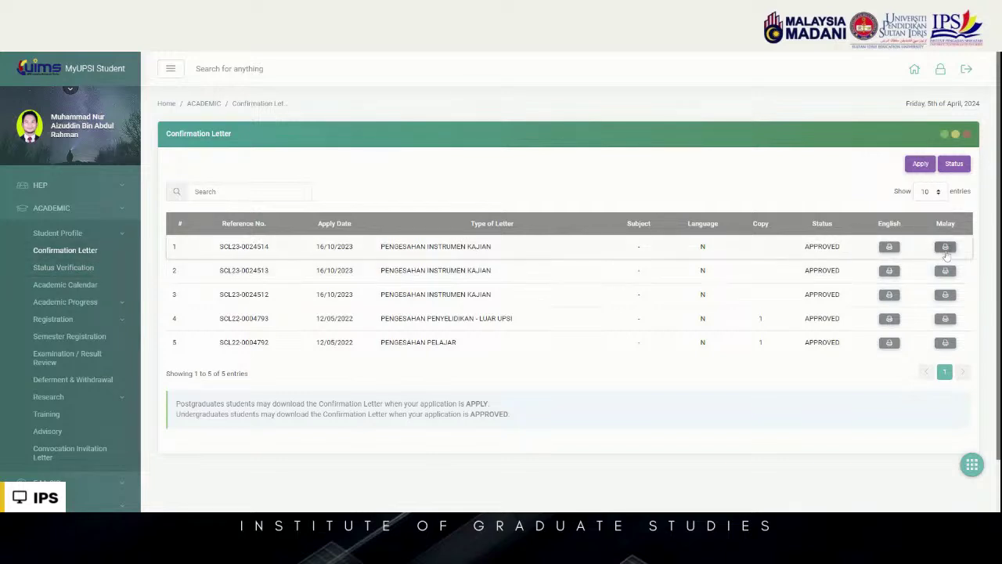
# Start a confirmation letter application with type KWSP LETTER, then go to Status Verification
pyautogui.click(921, 164)
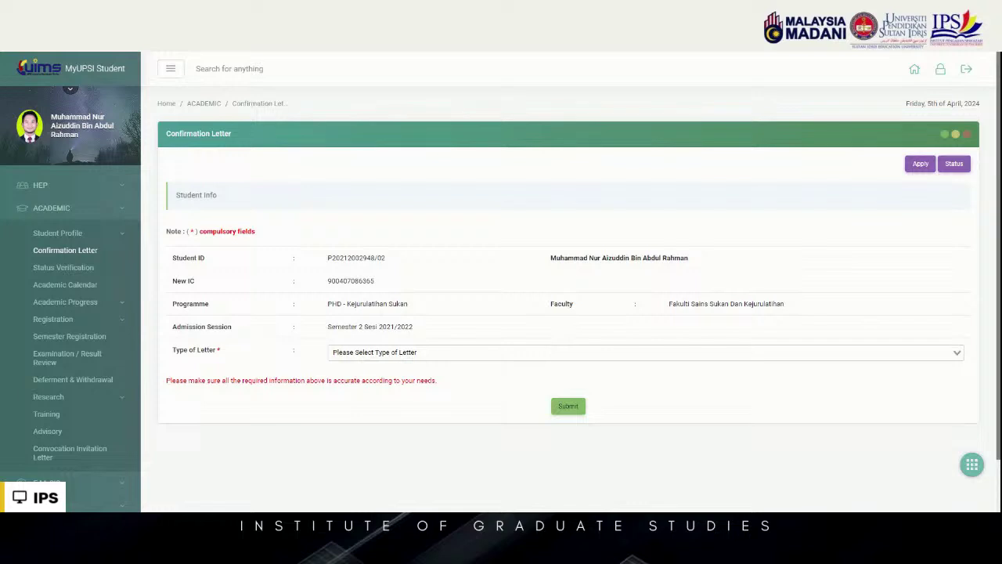
pyautogui.click(646, 352)
pyautogui.scroll(-1, 549, 352)
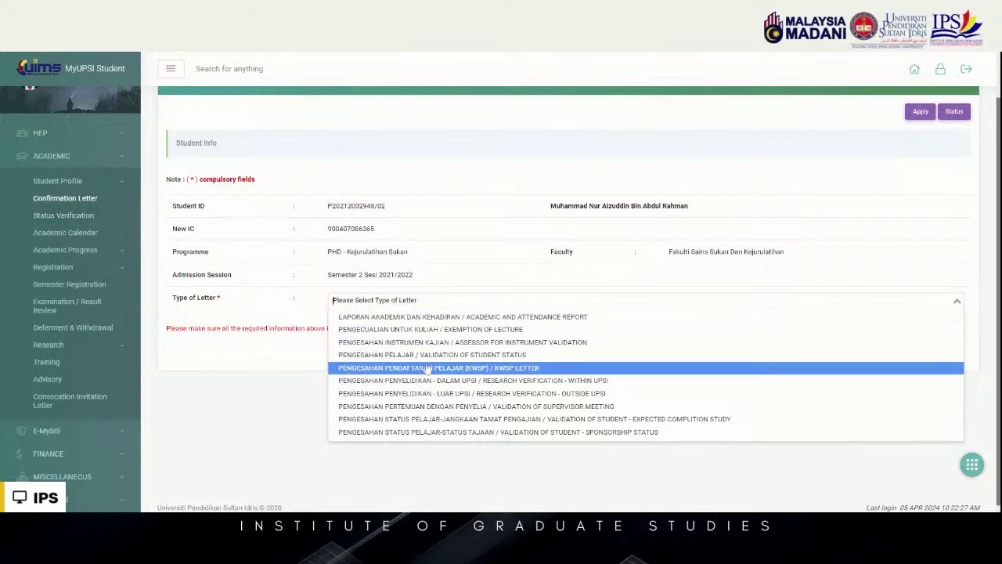
pyautogui.click(428, 368)
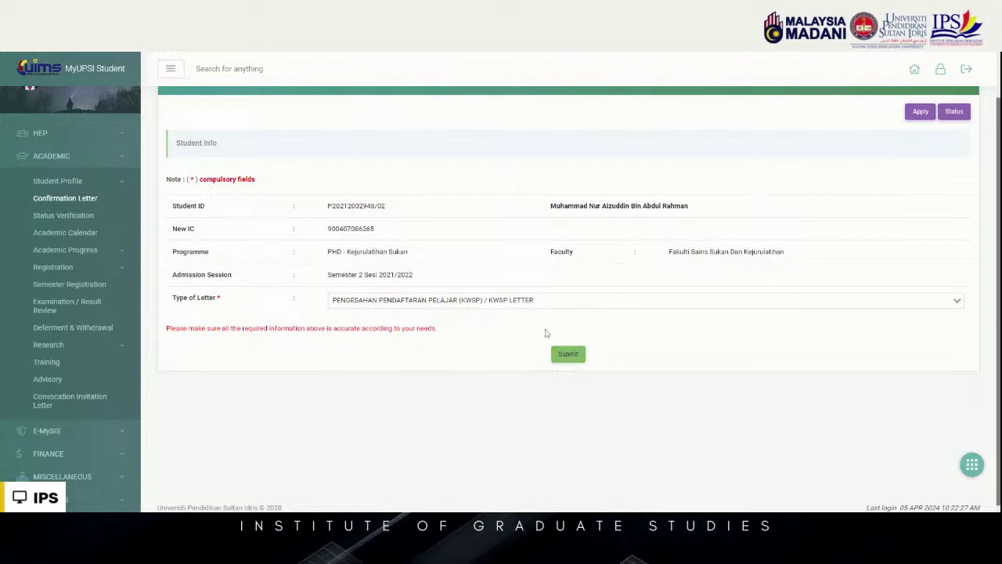
pyautogui.click(91, 220)
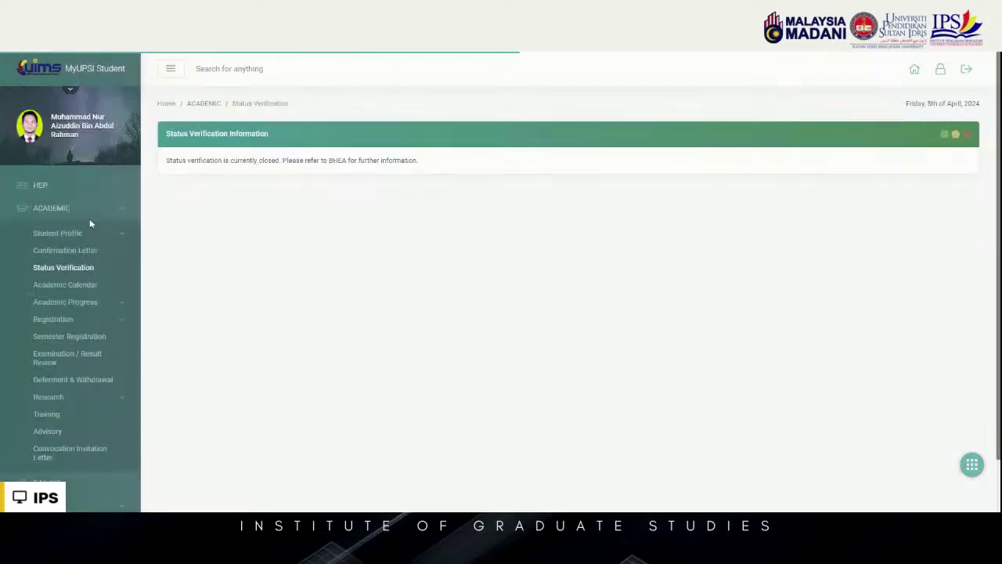
# Check the Academic Calendar, then list Registered Subjects for Semester 2 Sesi 2021/2022
pyautogui.click(69, 286)
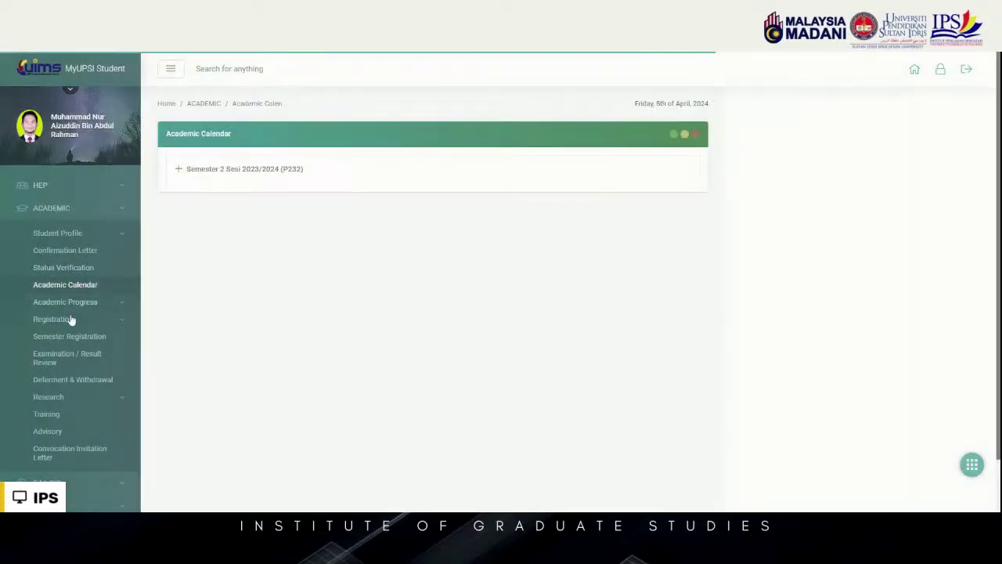
pyautogui.click(79, 303)
pyautogui.click(78, 327)
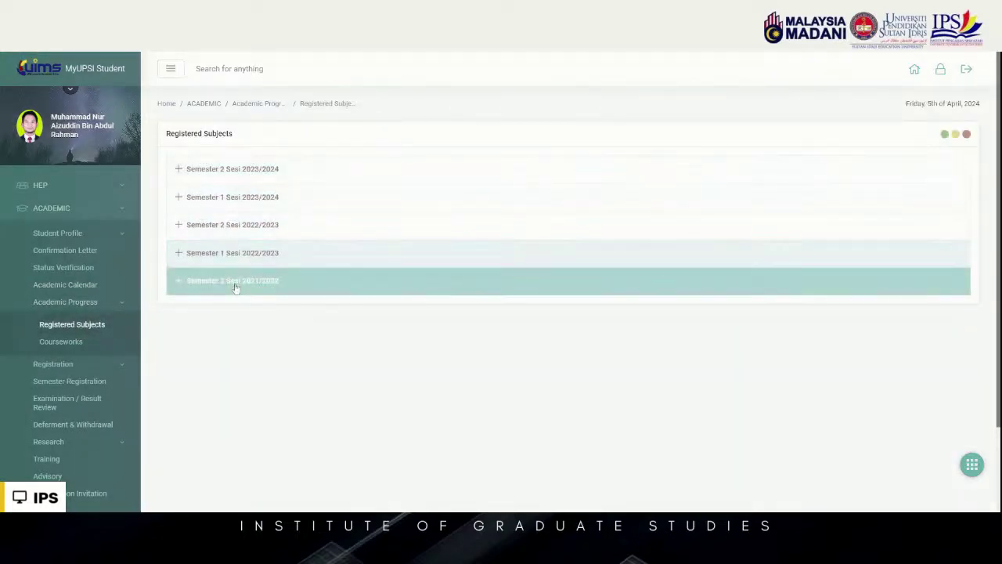
pyautogui.click(232, 287)
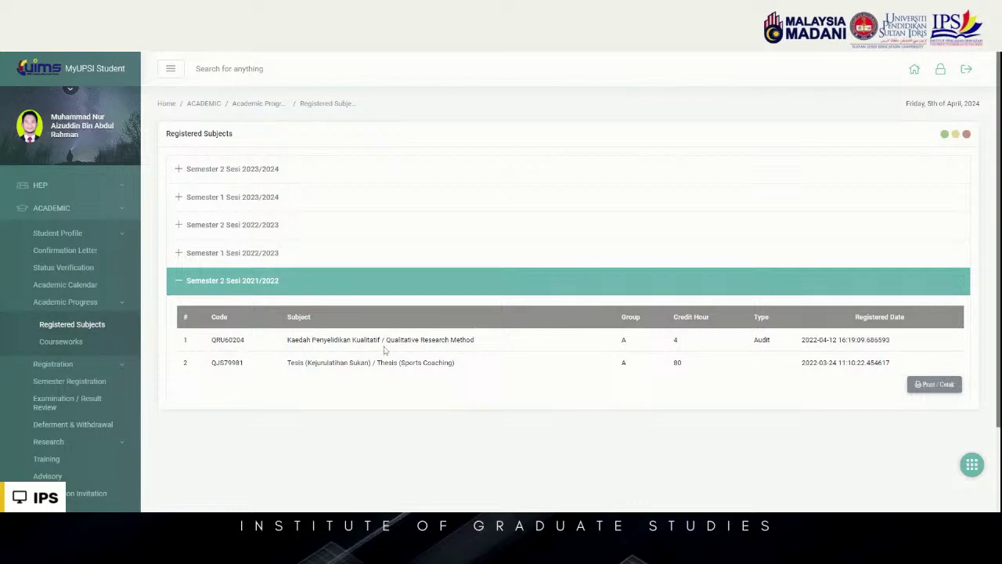
# Highlight the end of the first subject's name and expand the Registration options
pyautogui.moveTo(475, 341); pyautogui.dragTo(432, 337)
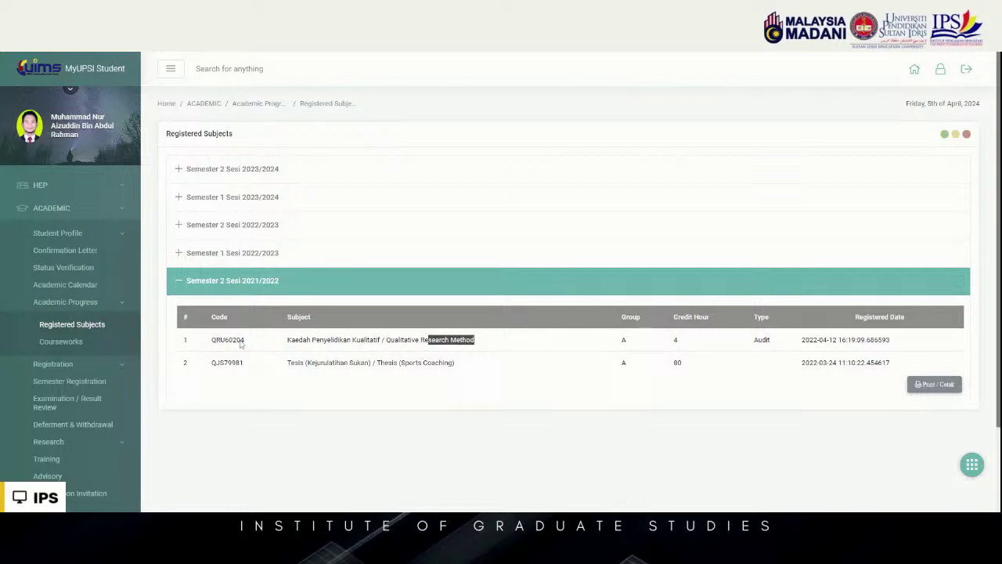
pyautogui.click(82, 364)
pyautogui.scroll(-1, 90, 358)
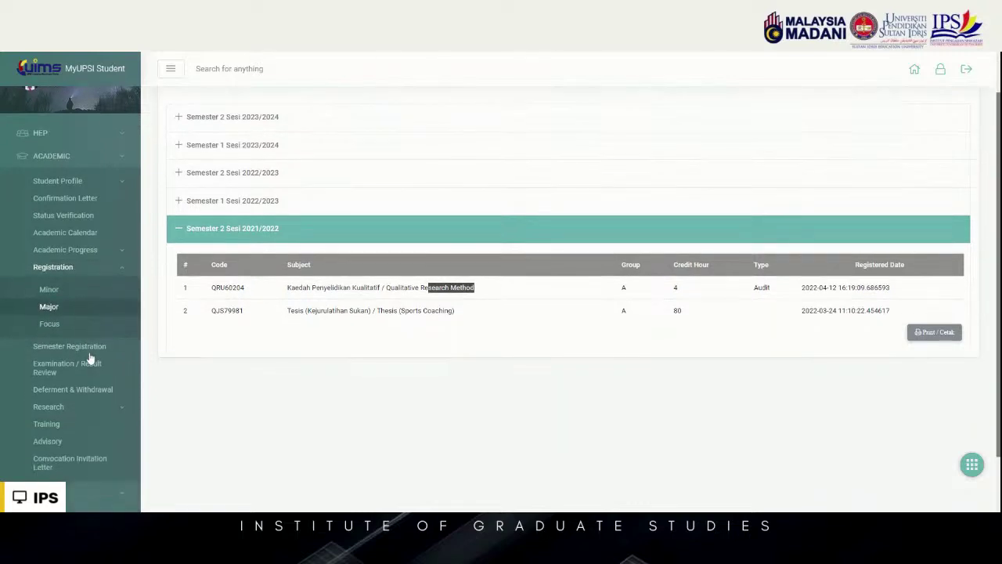
# Visit Semester Registration, then scroll through the Examination / Result Review page
pyautogui.click(94, 350)
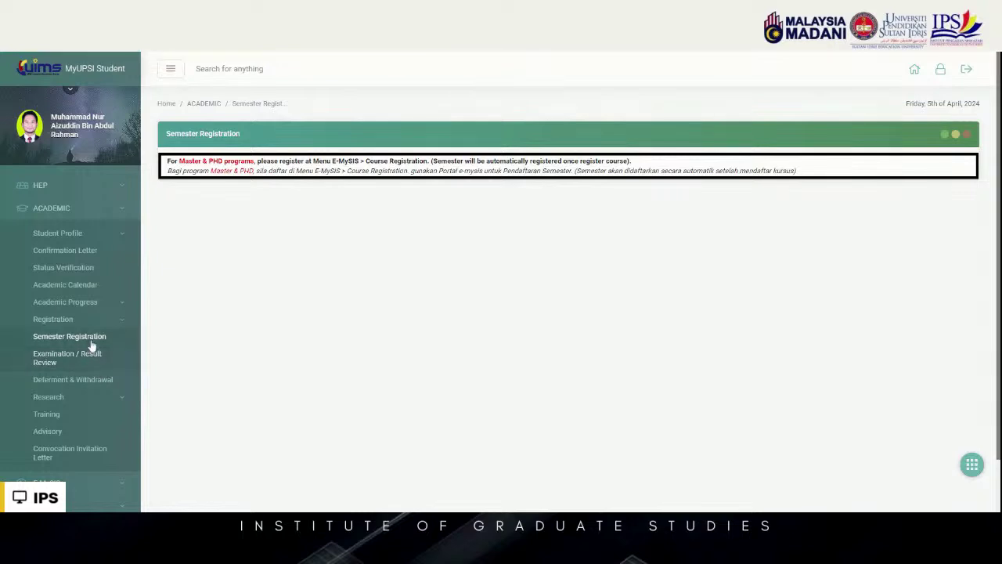
pyautogui.click(67, 358)
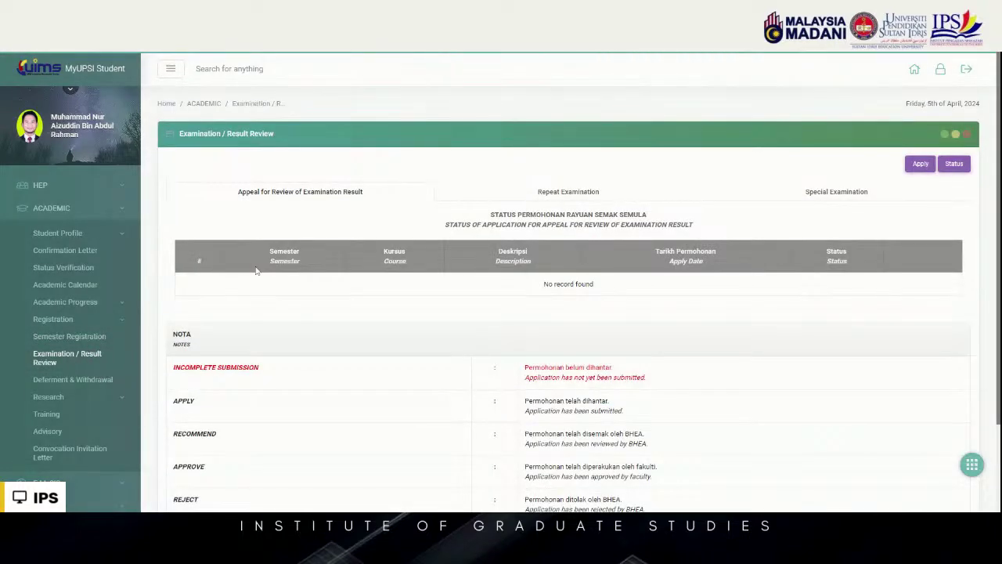
pyautogui.scroll(-1, 256, 270)
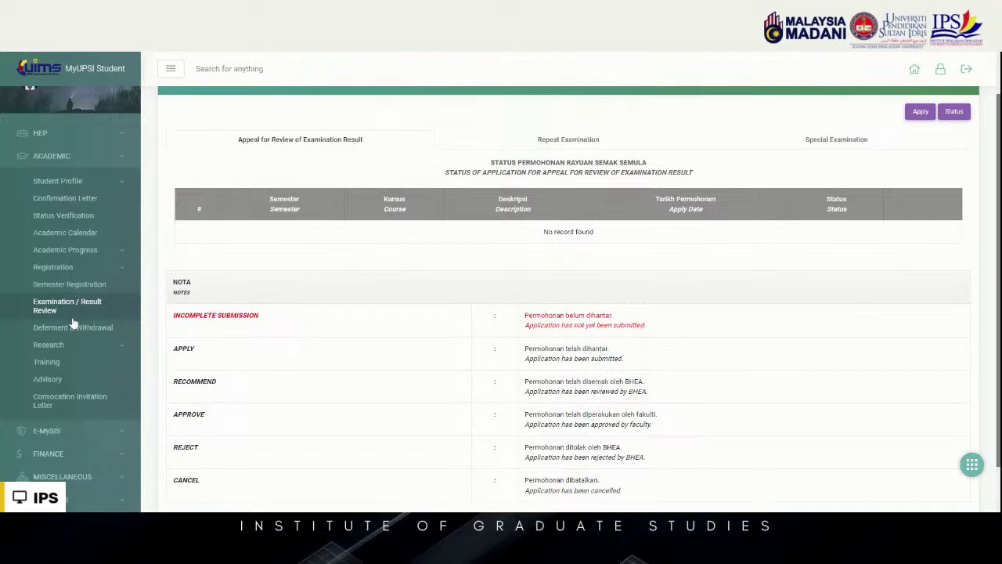
pyautogui.scroll(-1, 78, 341)
# View the Deferment & Withdrawal page, then expand Research and open the change-supervisor page
pyautogui.click(78, 290)
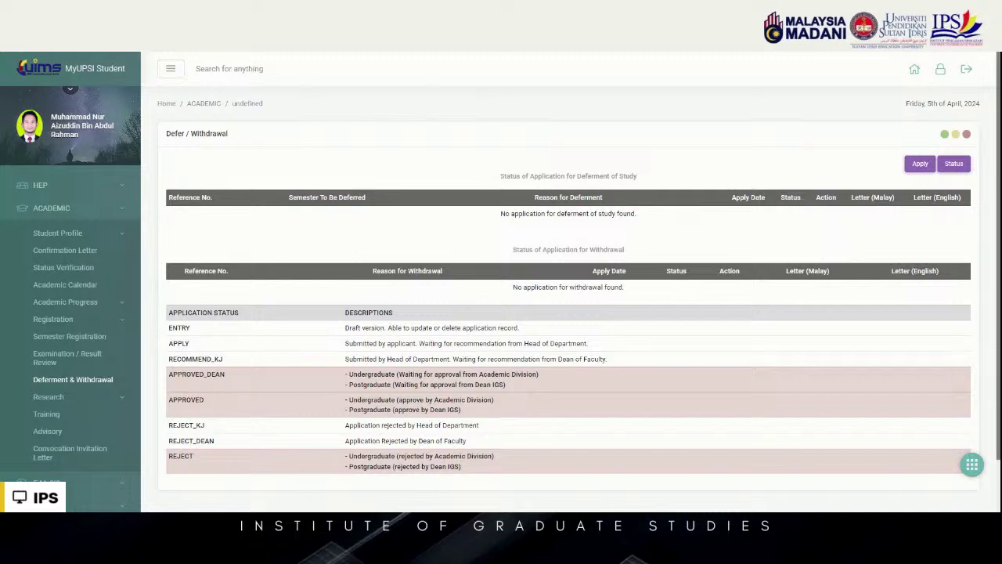
pyautogui.scroll(-1, 82, 345)
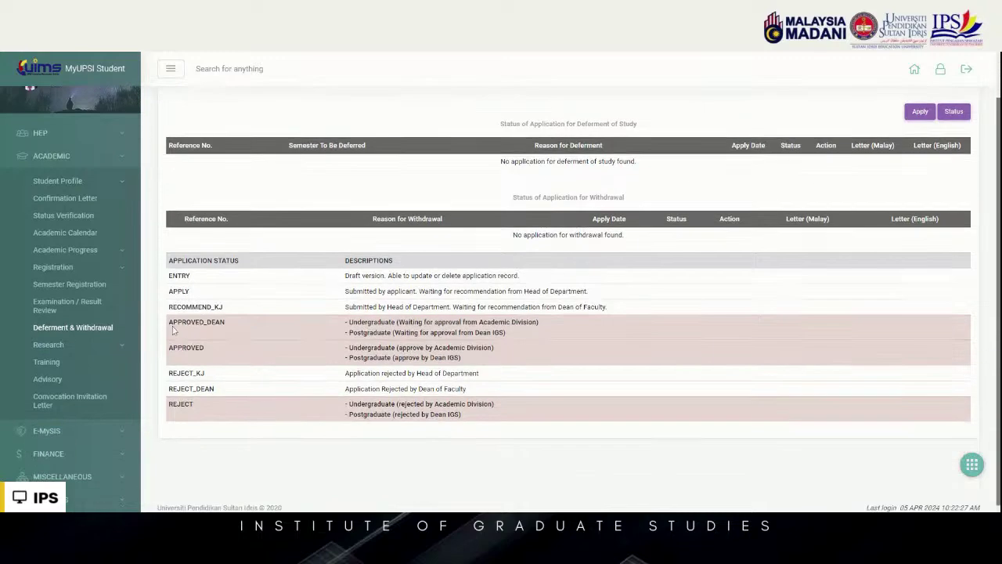
pyautogui.click(84, 346)
pyautogui.scroll(-1, 102, 336)
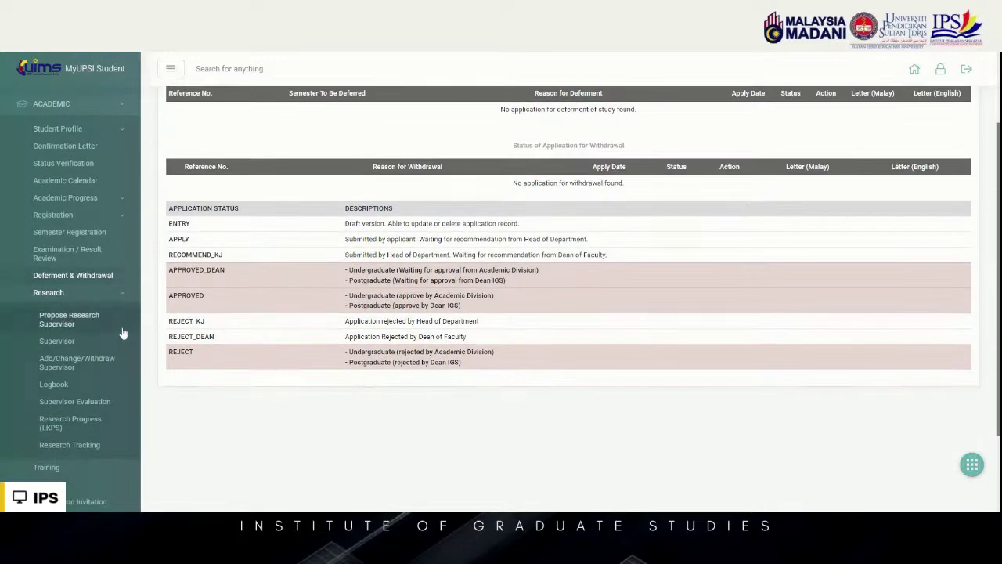
pyautogui.click(75, 361)
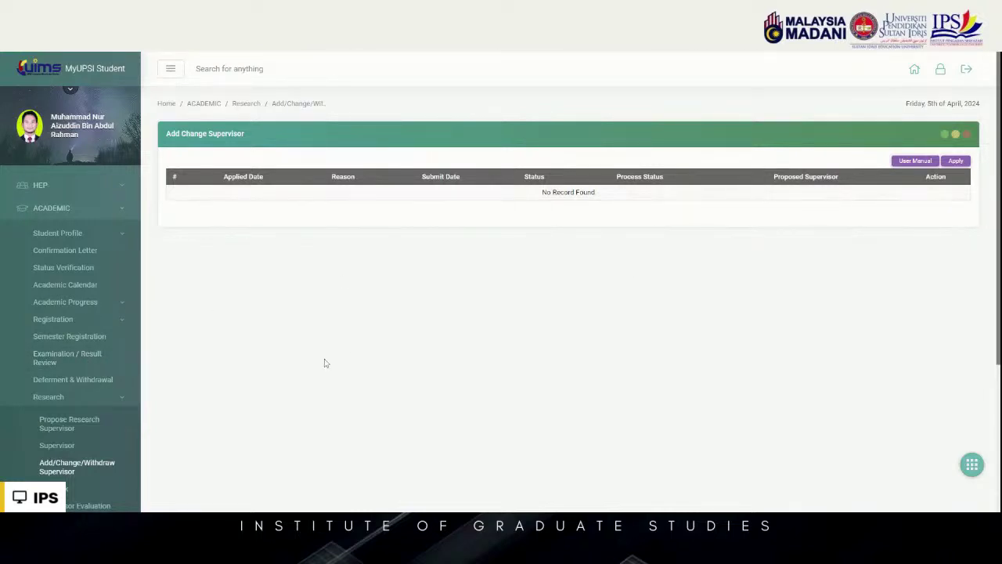
# Preview the change-of-supervisor form listing the current main and co-supervisor, then leave without saving
pyautogui.scroll(-3, 310, 361)
pyautogui.scroll(3, 309, 324)
pyautogui.click(956, 161)
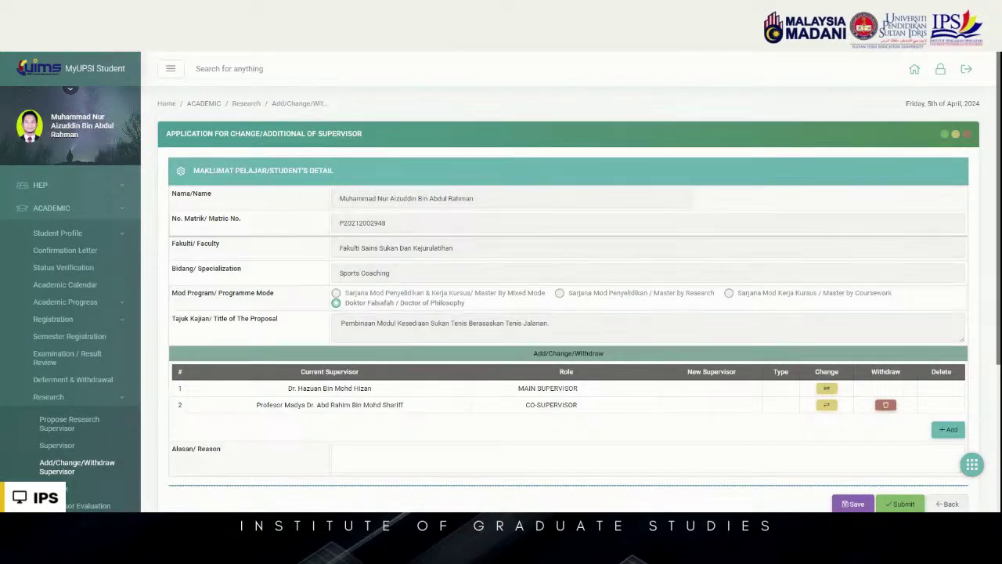
pyautogui.scroll(-3, 501, 381)
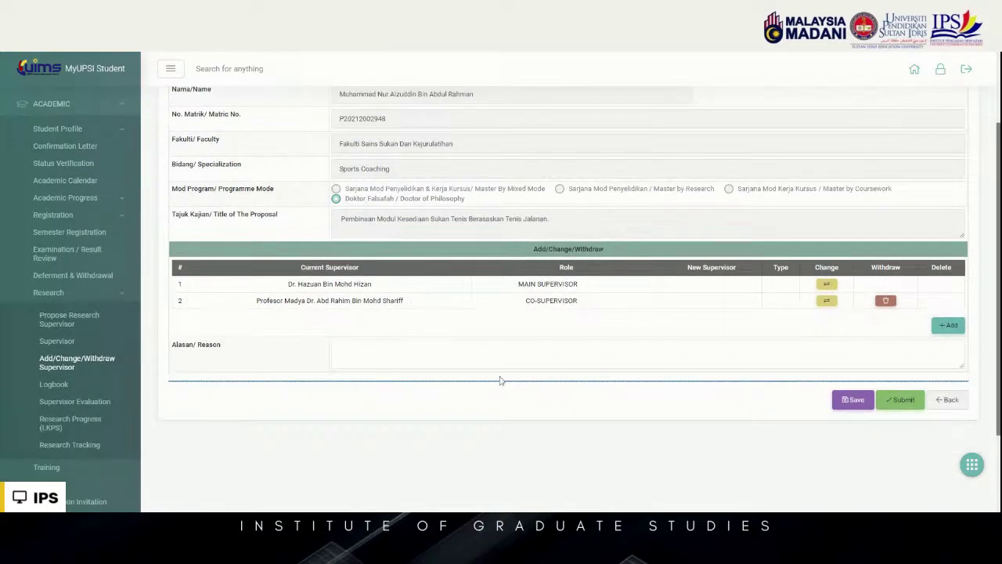
pyautogui.scroll(3, 501, 380)
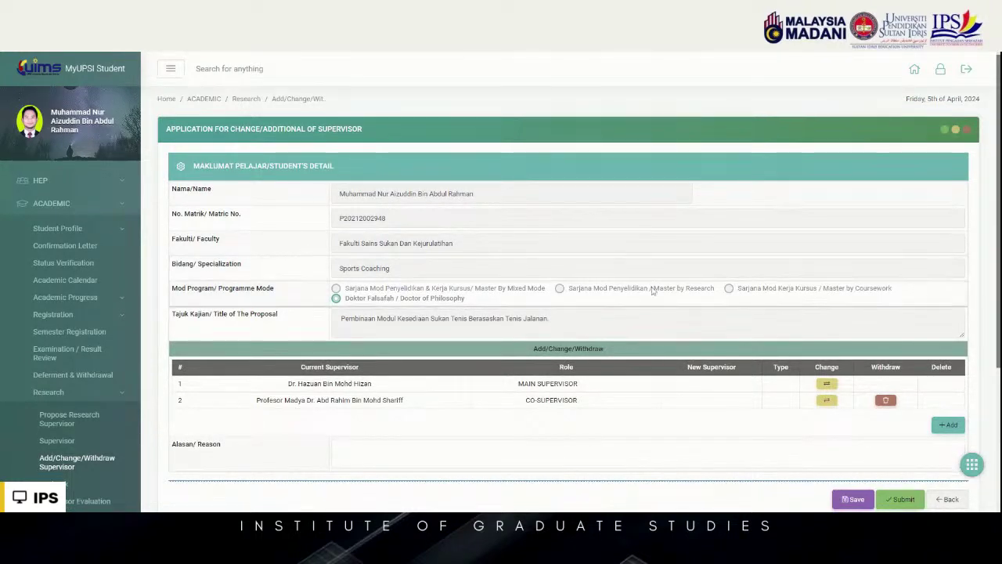
pyautogui.scroll(-2, 945, 463)
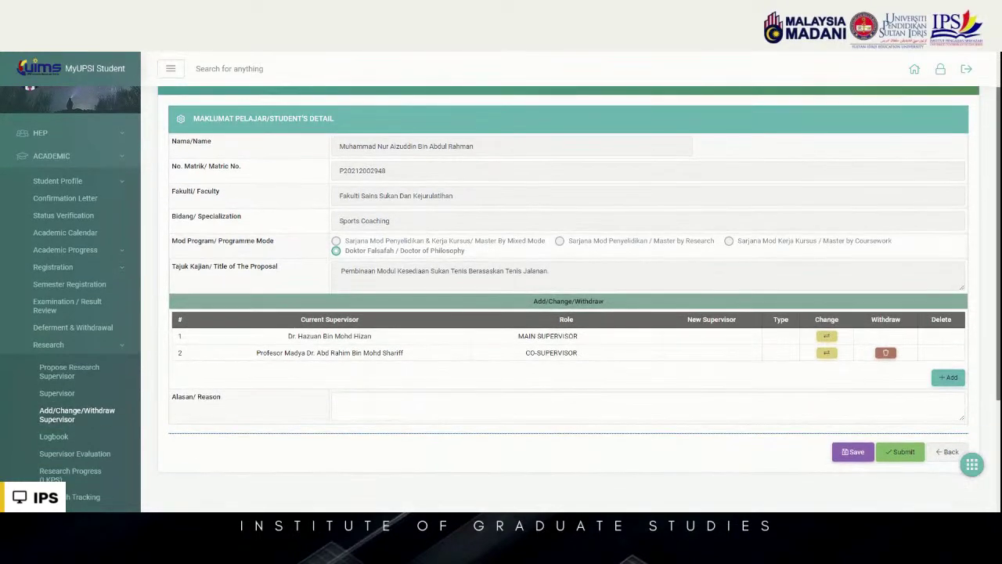
pyautogui.click(947, 455)
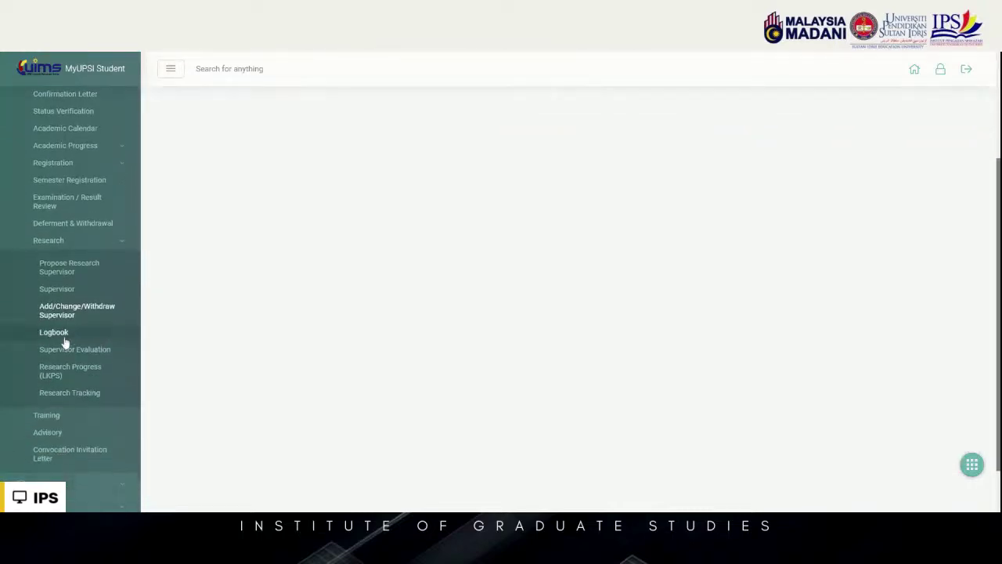
# Open the research Logbook and scroll through its five P221 meeting records at ENTRY status
pyautogui.click(99, 336)
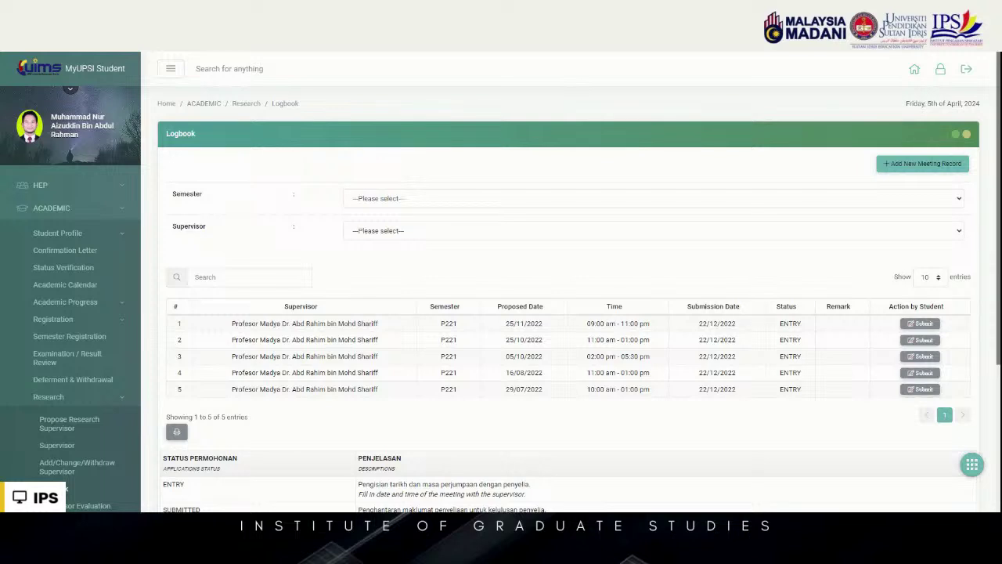
pyautogui.scroll(-1, 796, 240)
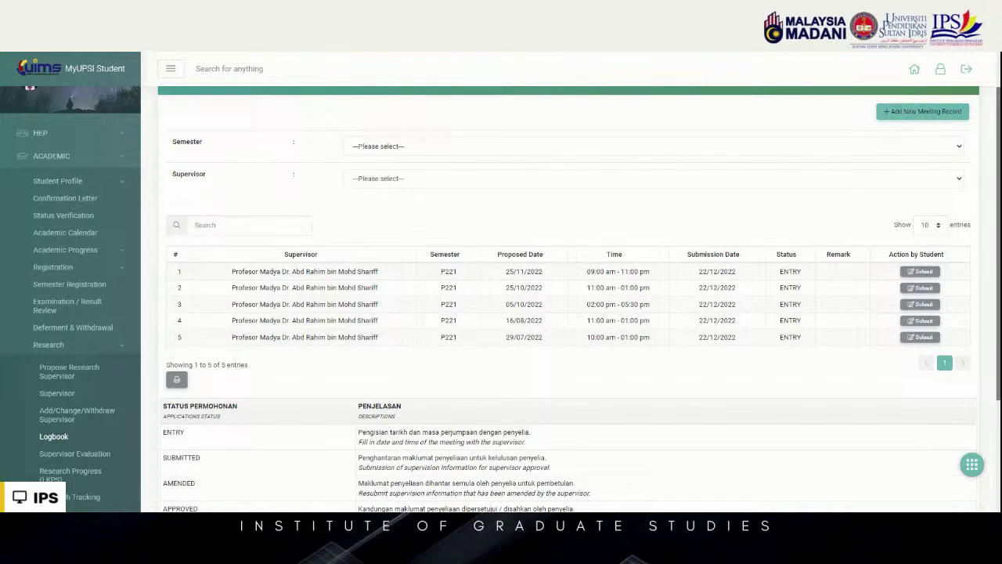
pyautogui.scroll(-2, 268, 196)
# Open Supervisor Evaluation and review its four semesters, each marked as conditions not met
pyautogui.click(75, 349)
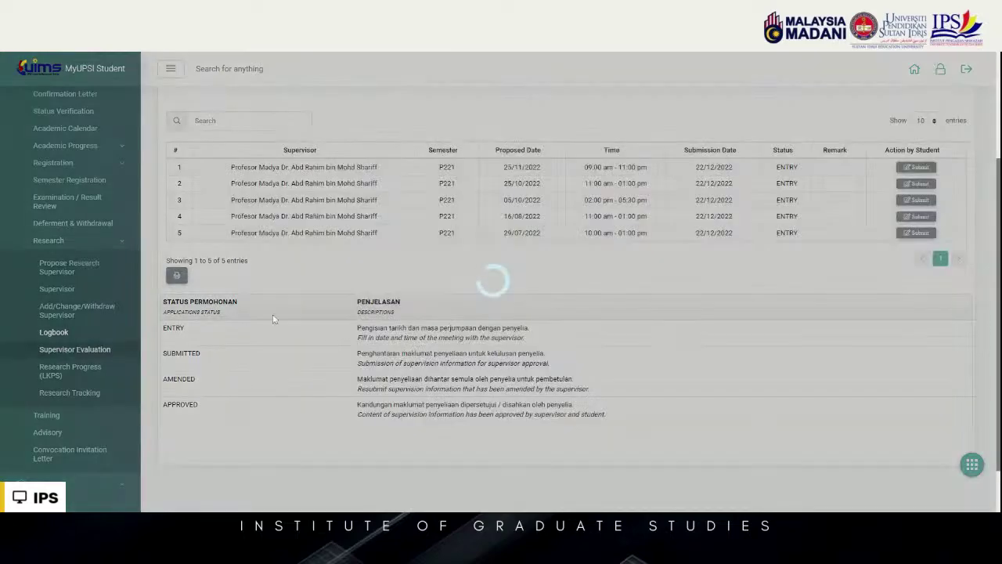
pyautogui.scroll(-1, 306, 313)
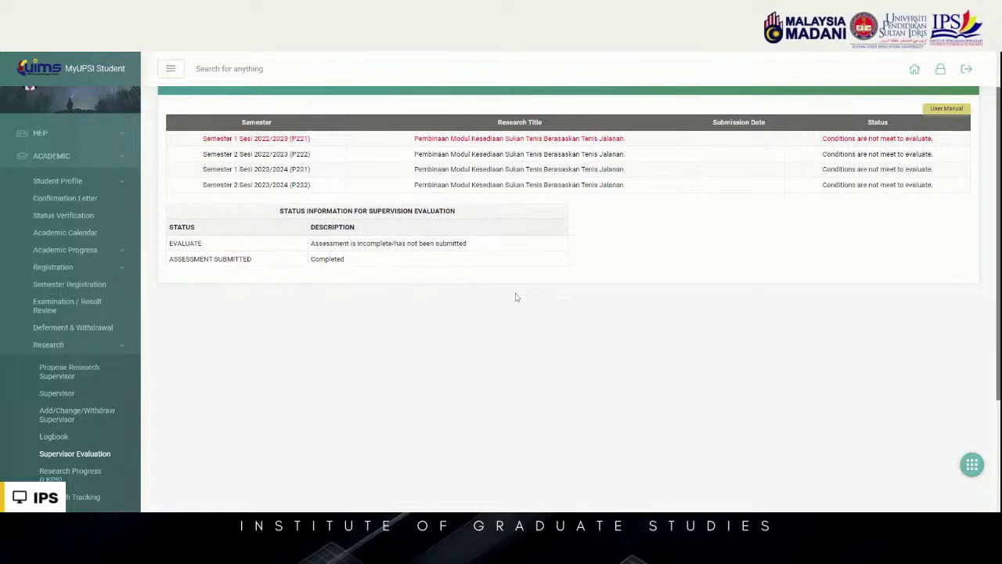
pyautogui.scroll(1, 679, 219)
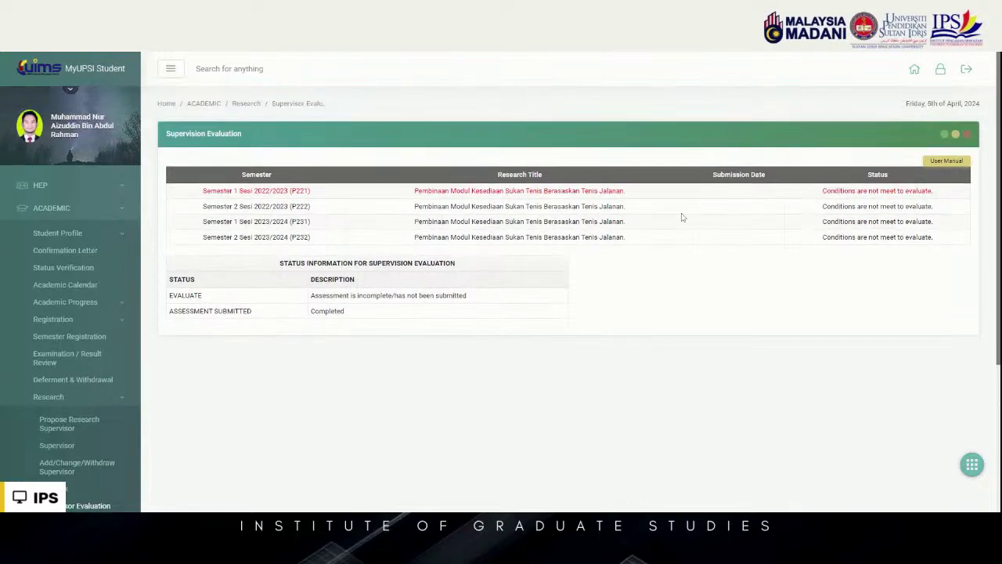
pyautogui.scroll(-1, 679, 227)
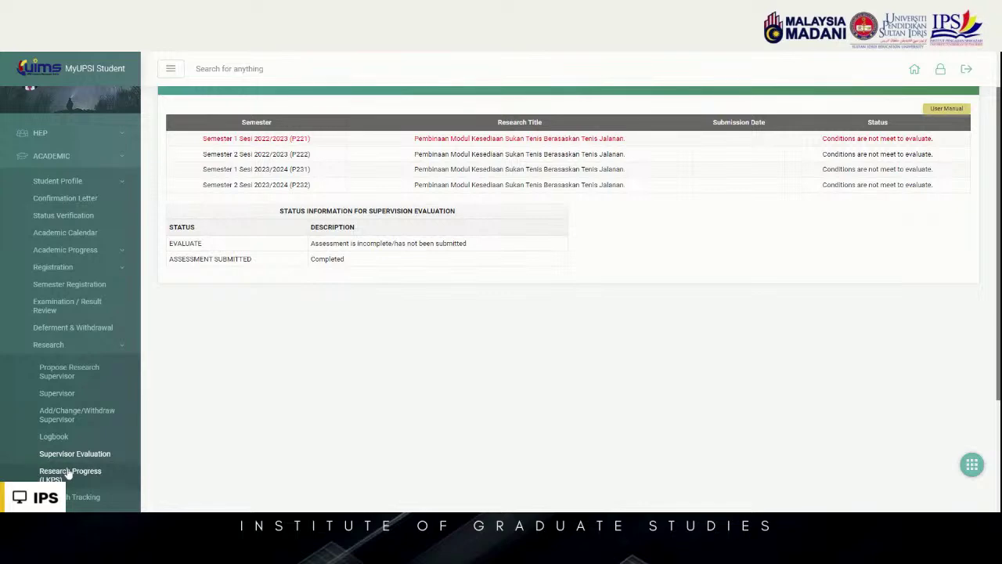
pyautogui.scroll(-1, 100, 447)
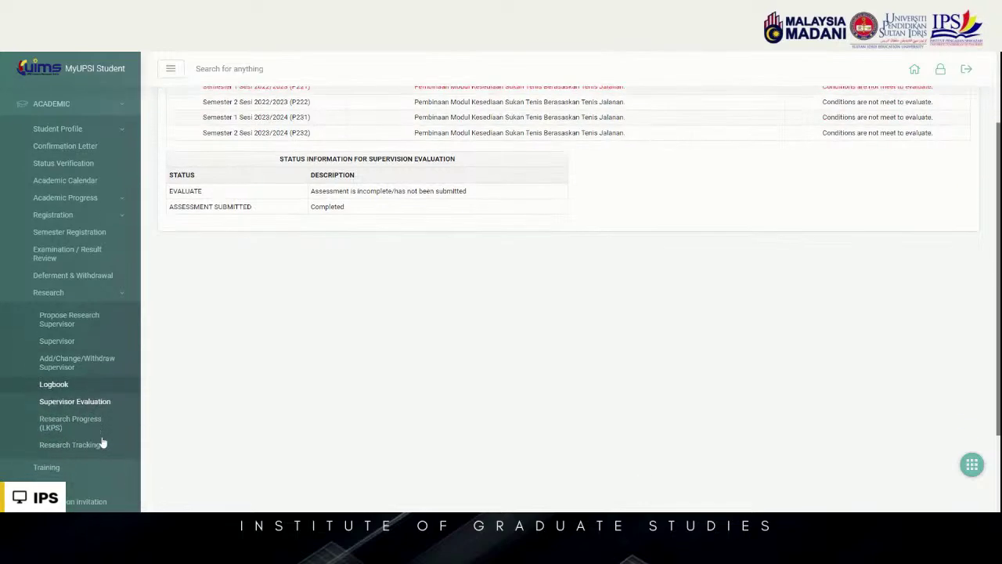
# Open Research Progress (LKPS) and review five semesters, briefly highlighting the Semester 2 2023/2024 ENTRY row
pyautogui.click(87, 426)
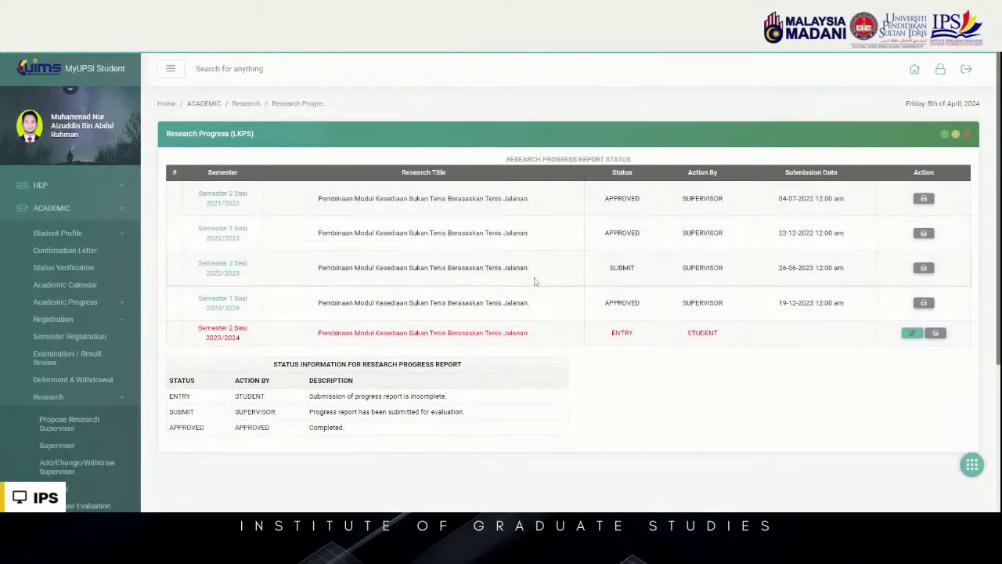
pyautogui.scroll(-1, 529, 286)
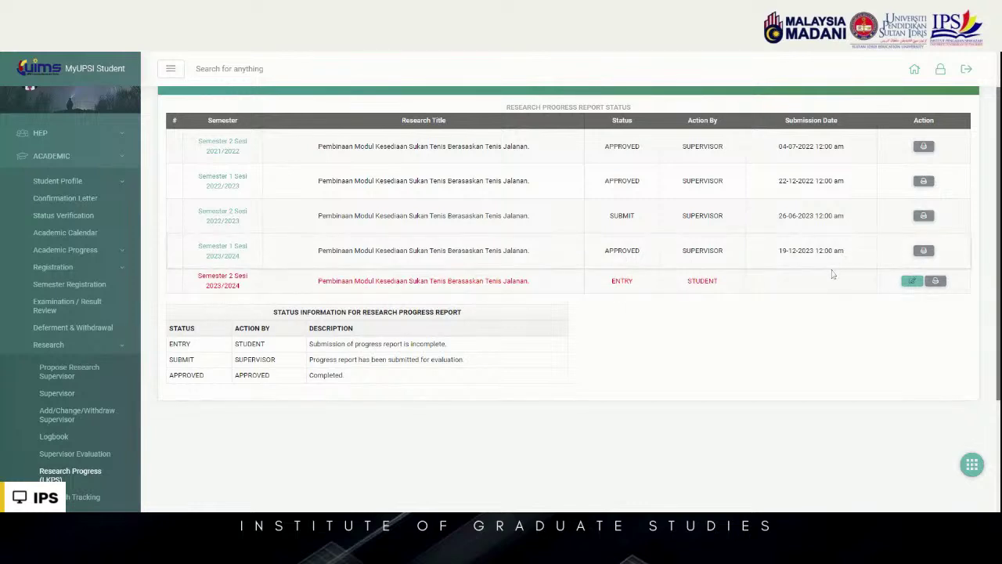
pyautogui.moveTo(600, 293); pyautogui.dragTo(615, 297)
pyautogui.click(616, 297)
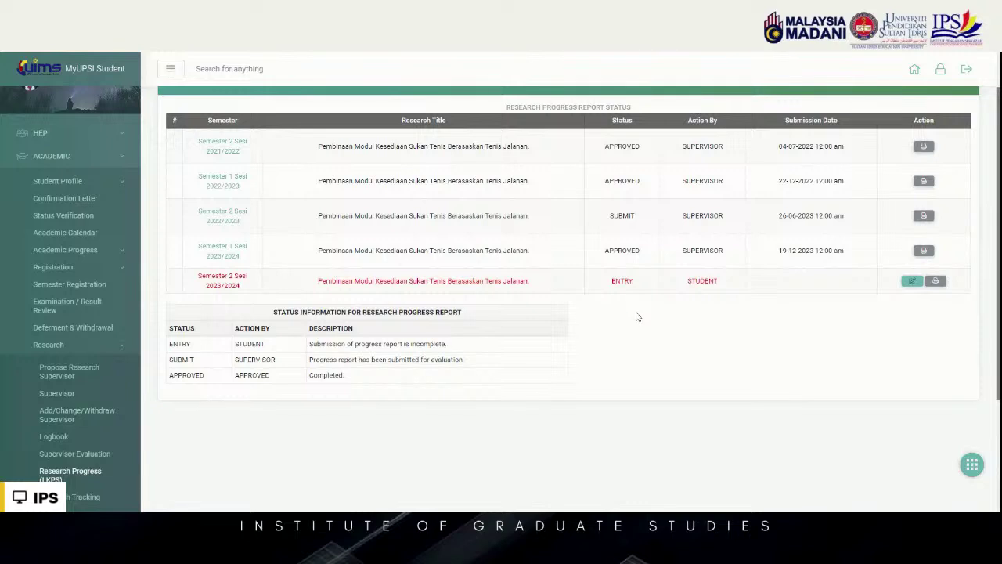
pyautogui.scroll(-1, 149, 345)
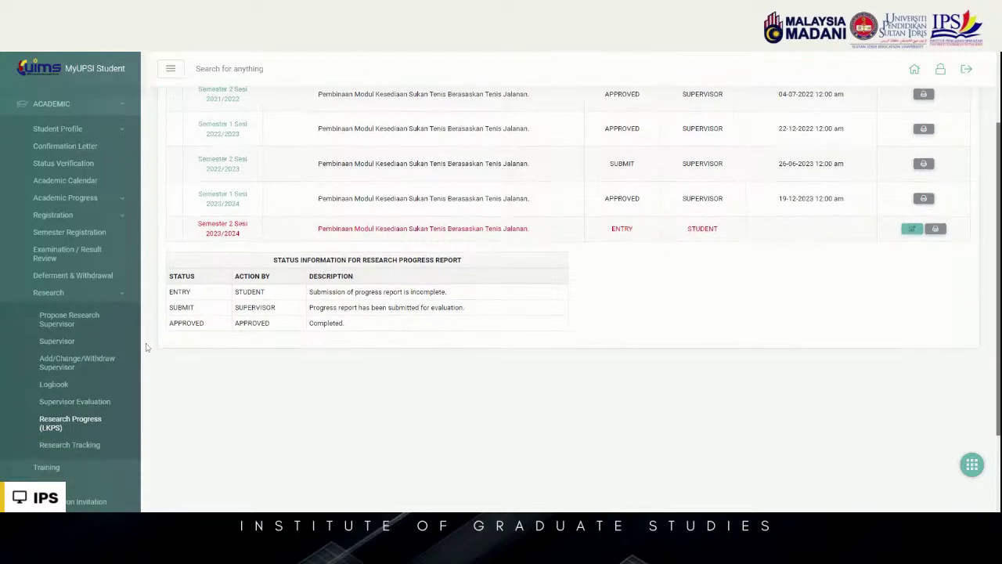
pyautogui.scroll(-1, 118, 368)
# Open Research Tracking and review the proposal defence (02:30:00 PM, due 03/01/2023) and findings marked No
pyautogui.click(90, 390)
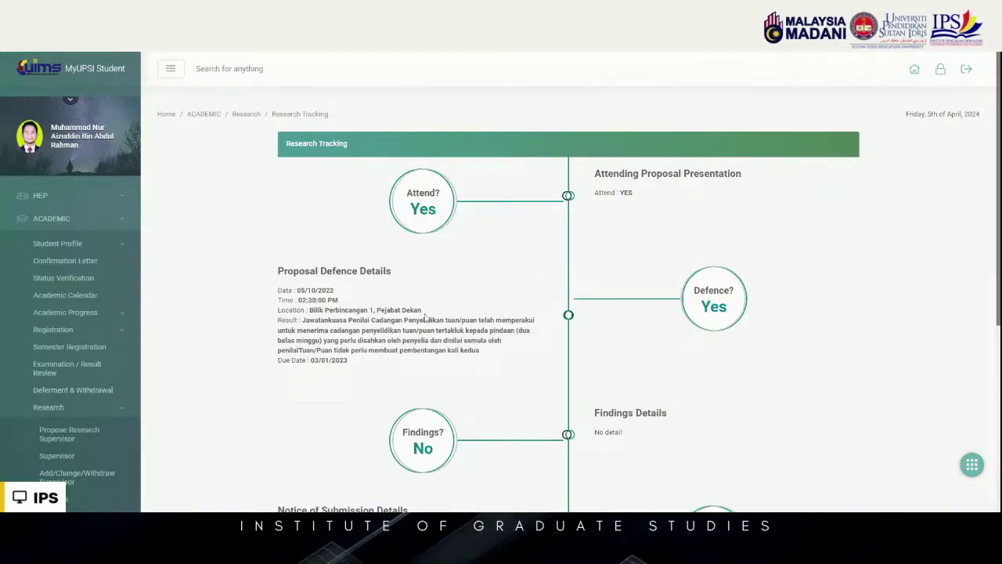
pyautogui.scroll(-2, 349, 245)
pyautogui.scroll(1, 501, 299)
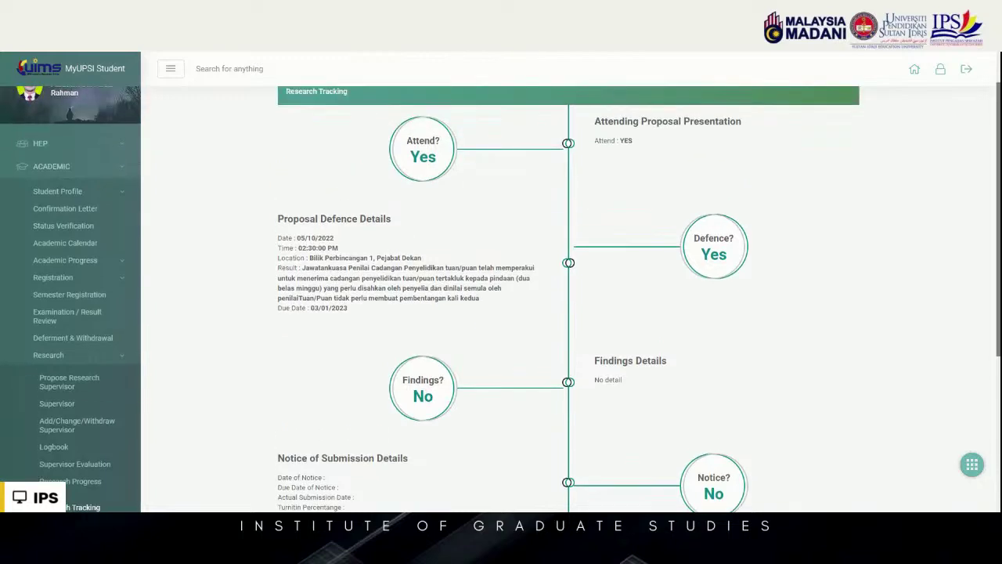
pyautogui.scroll(1, 384, 242)
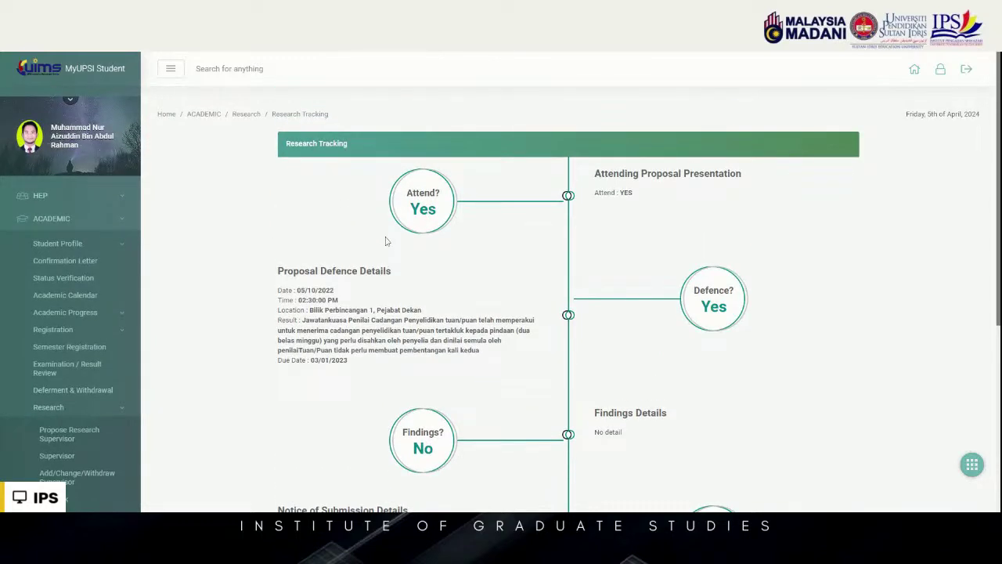
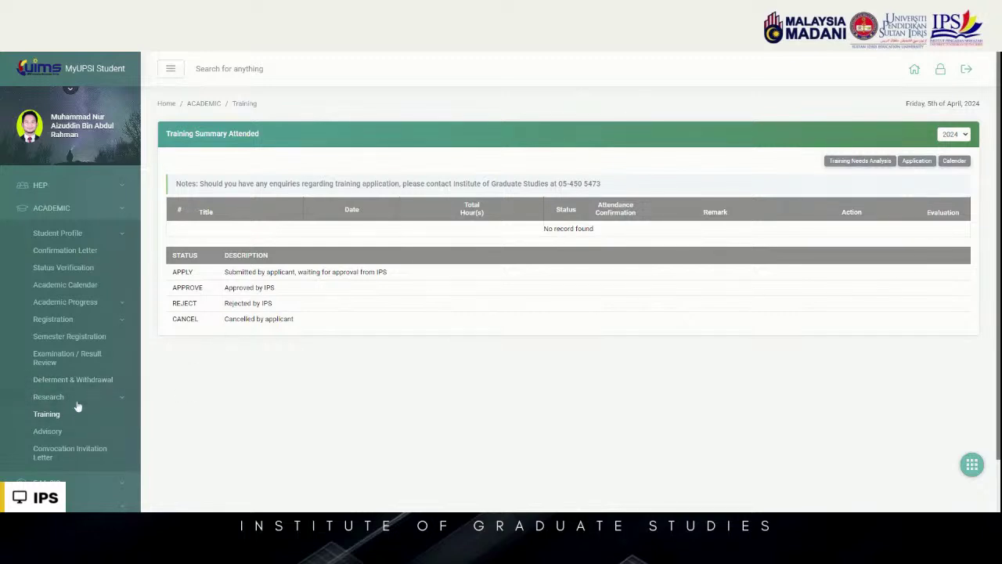
# Open the training application list and switch to the 2024 Training Calendar by month
pyautogui.click(922, 164)
pyautogui.scroll(-1, 820, 198)
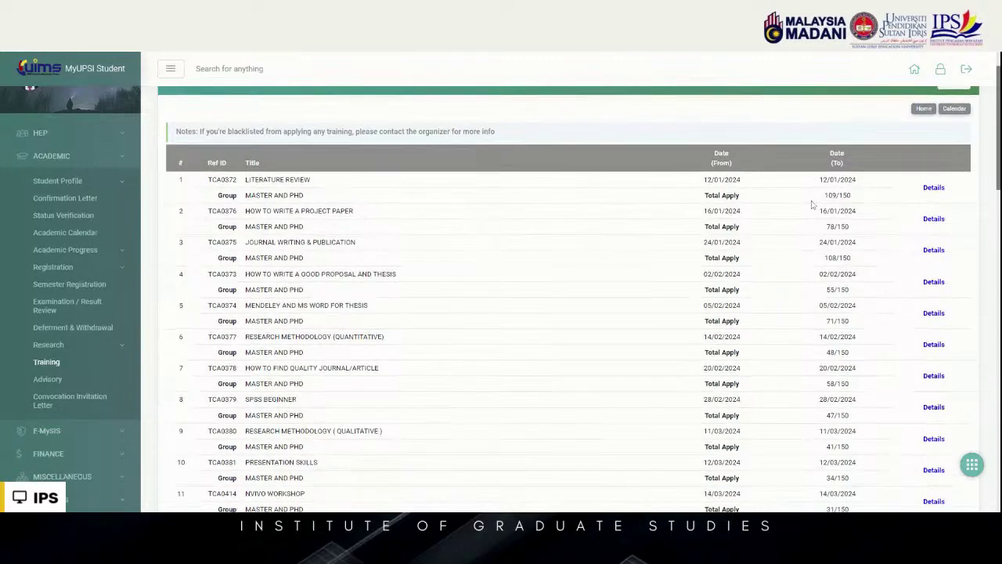
pyautogui.scroll(-1, 913, 321)
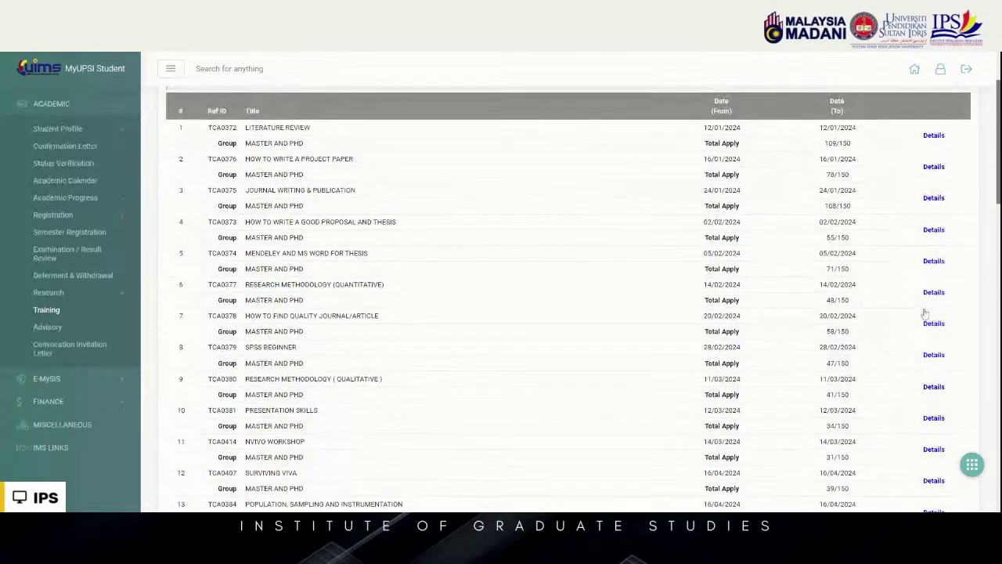
pyautogui.scroll(2, 940, 282)
pyautogui.click(955, 162)
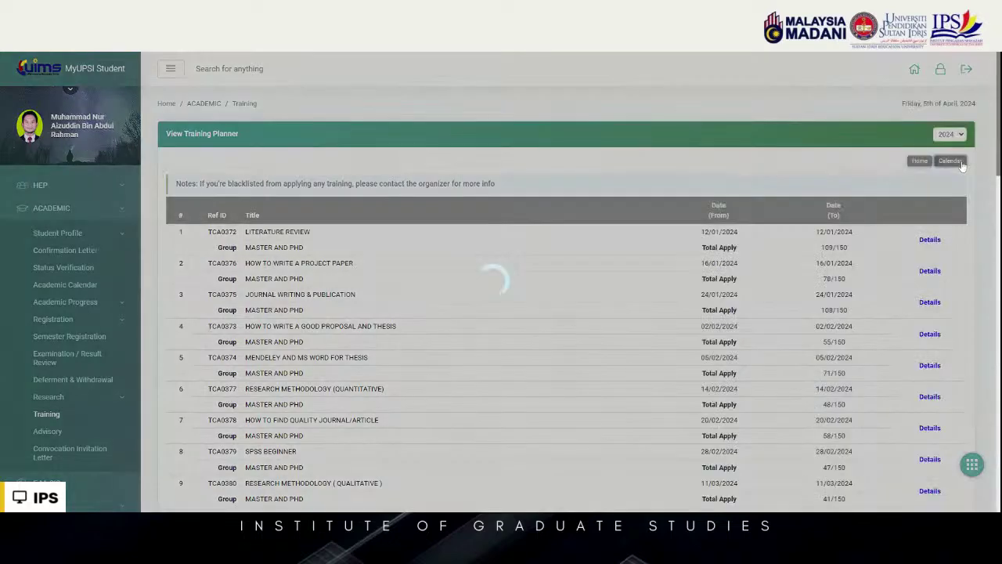
pyautogui.scroll(-1, 922, 282)
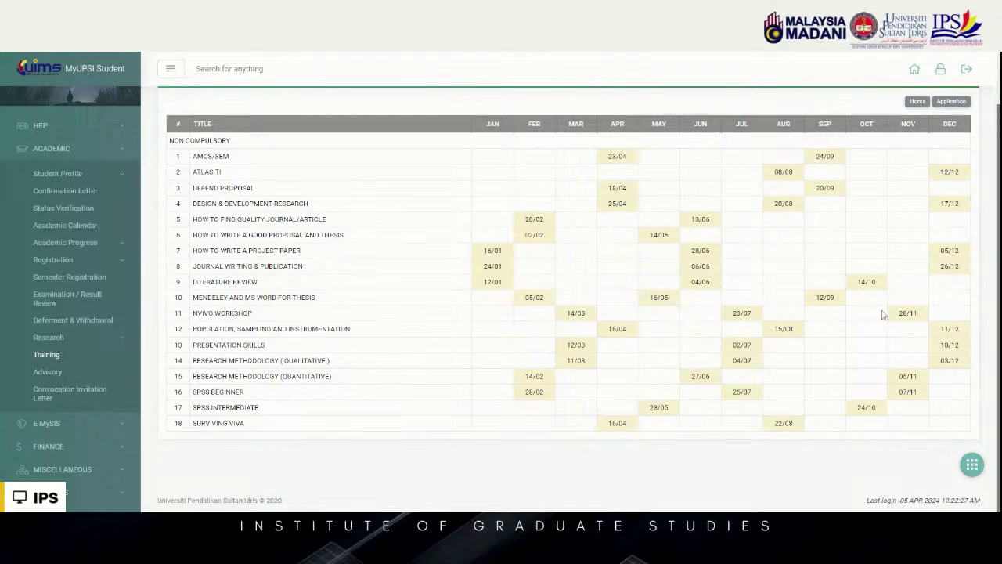
# Open Advisory's E-MySIS Programme Structure for intake P212, programme PT68, batch PT68-02, and print it
pyautogui.click(63, 372)
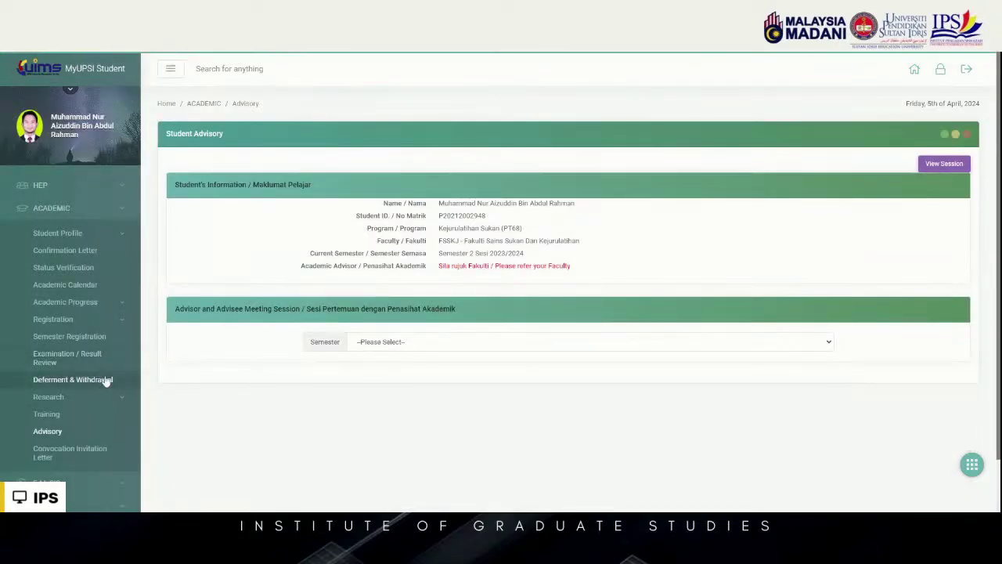
pyautogui.scroll(-2, 101, 379)
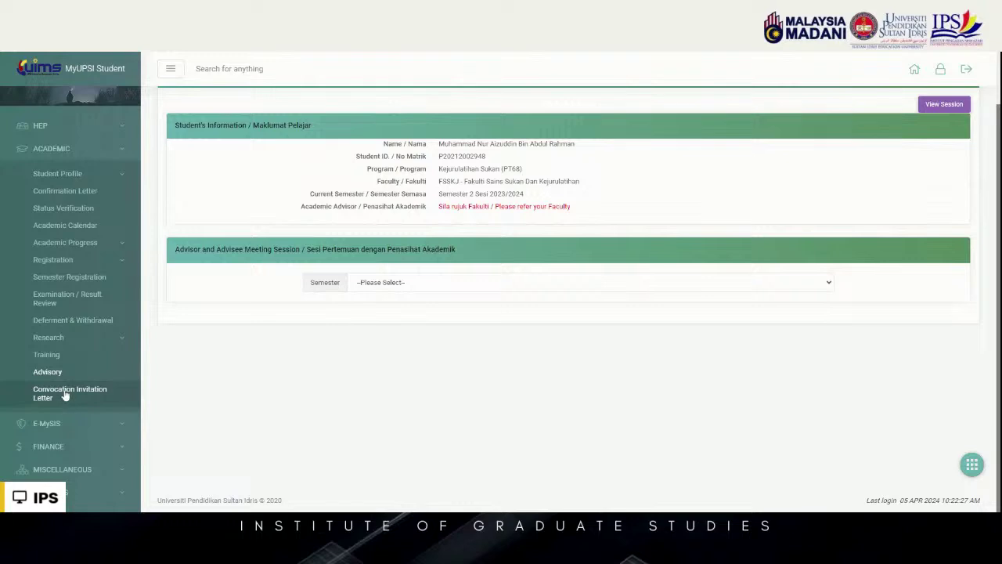
pyautogui.click(68, 423)
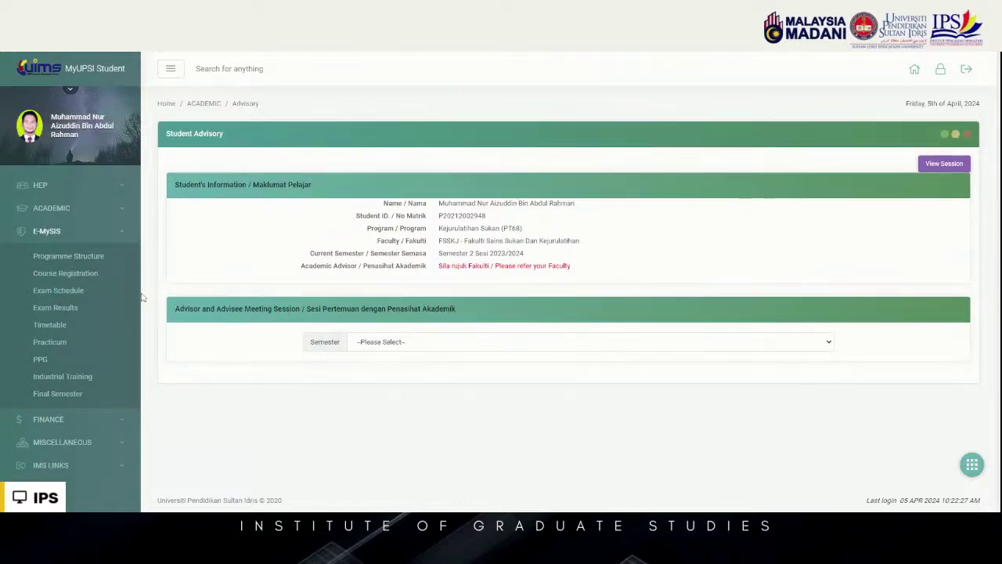
pyautogui.click(99, 263)
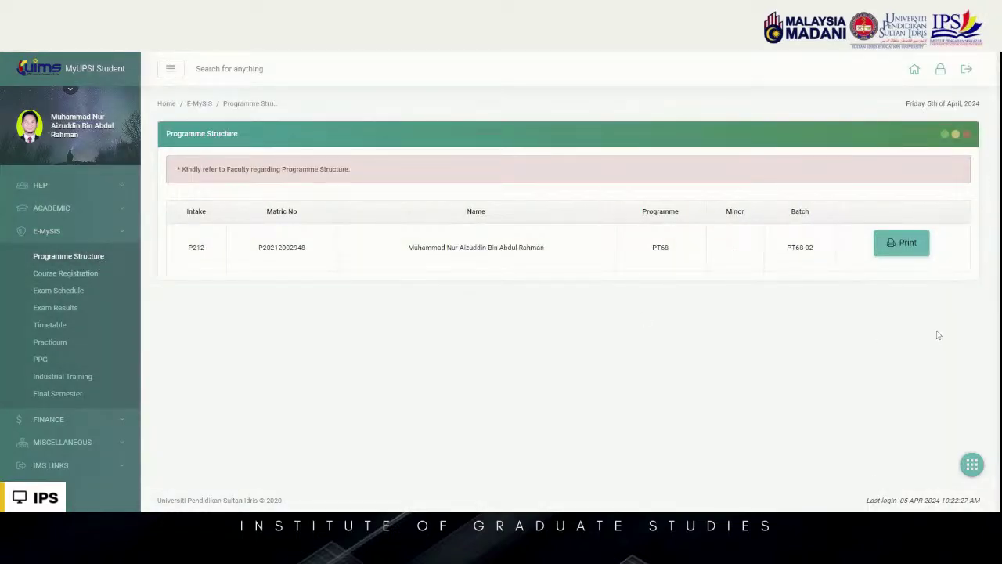
pyautogui.click(917, 253)
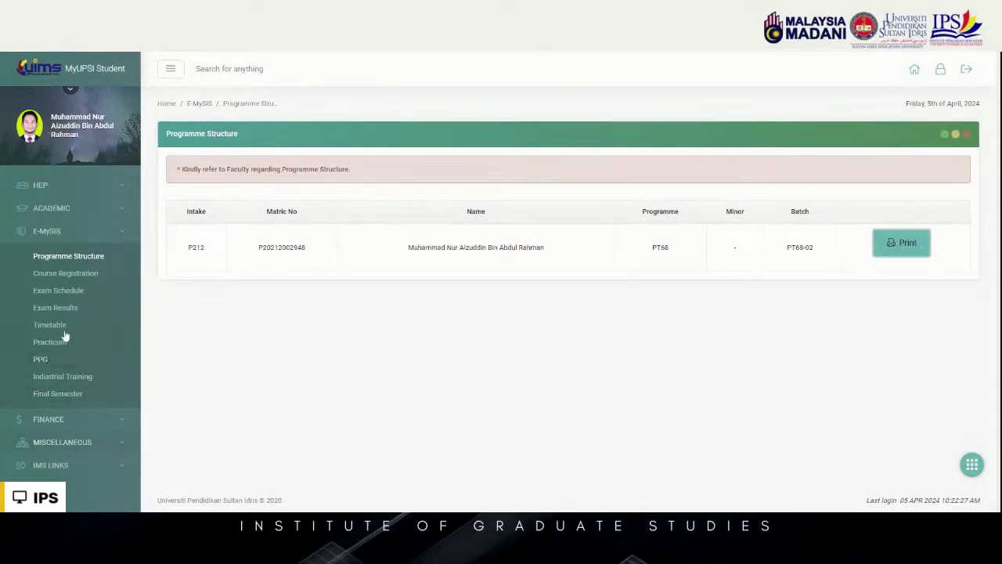
# Open Course Registration and select Semester 2 Sesi 2023/2024 for add/drop
pyautogui.click(92, 274)
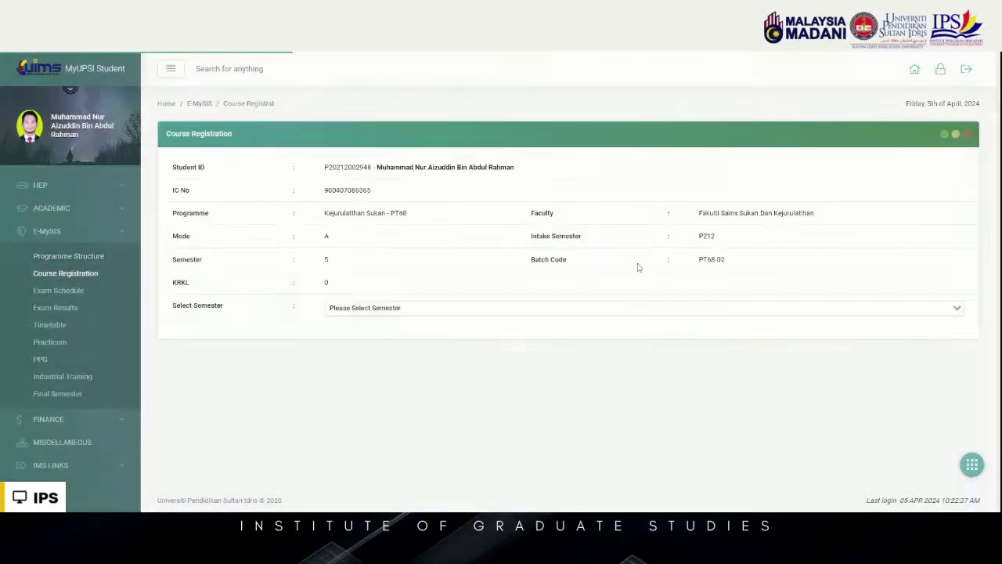
pyautogui.click(548, 308)
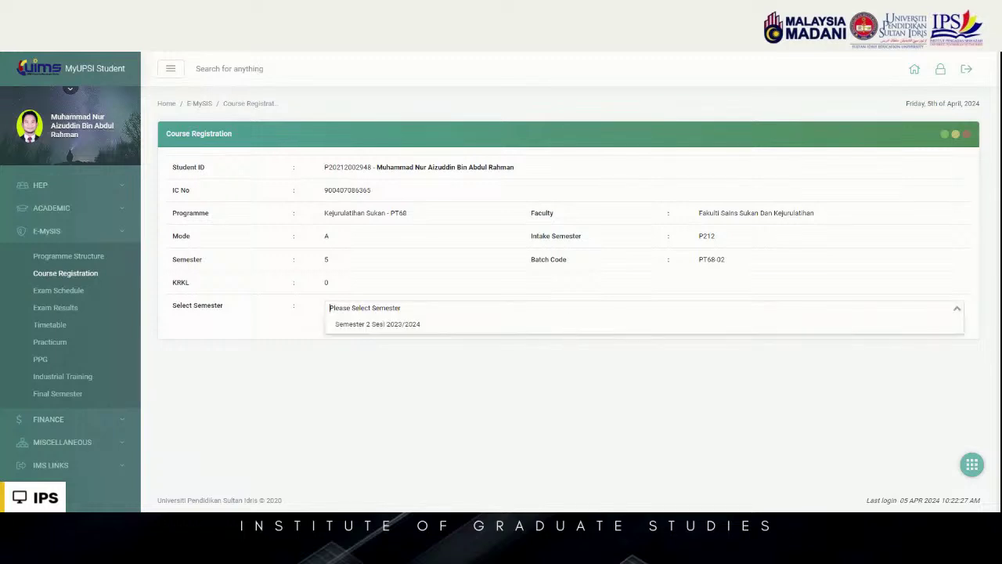
pyautogui.click(553, 328)
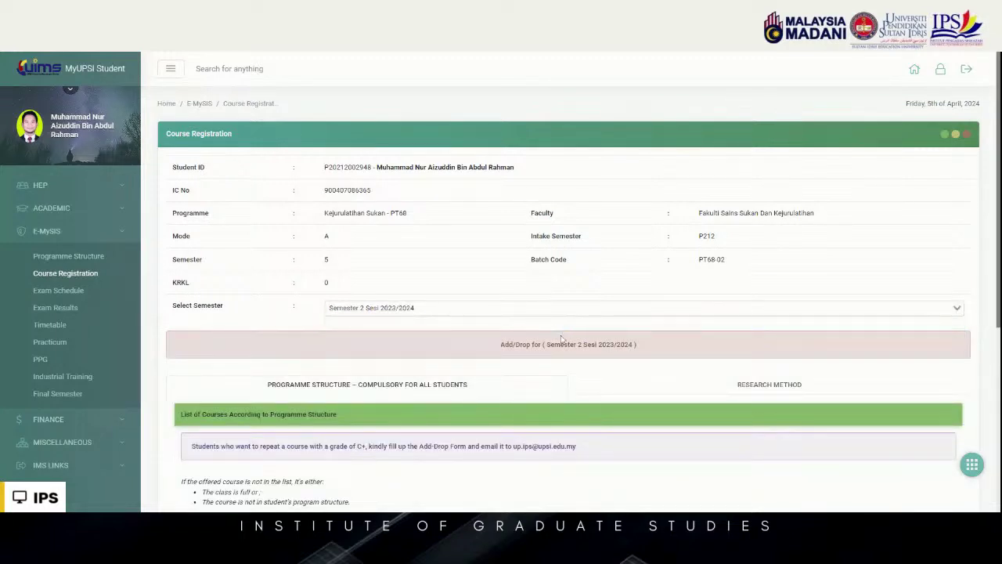
pyautogui.scroll(-1, 561, 339)
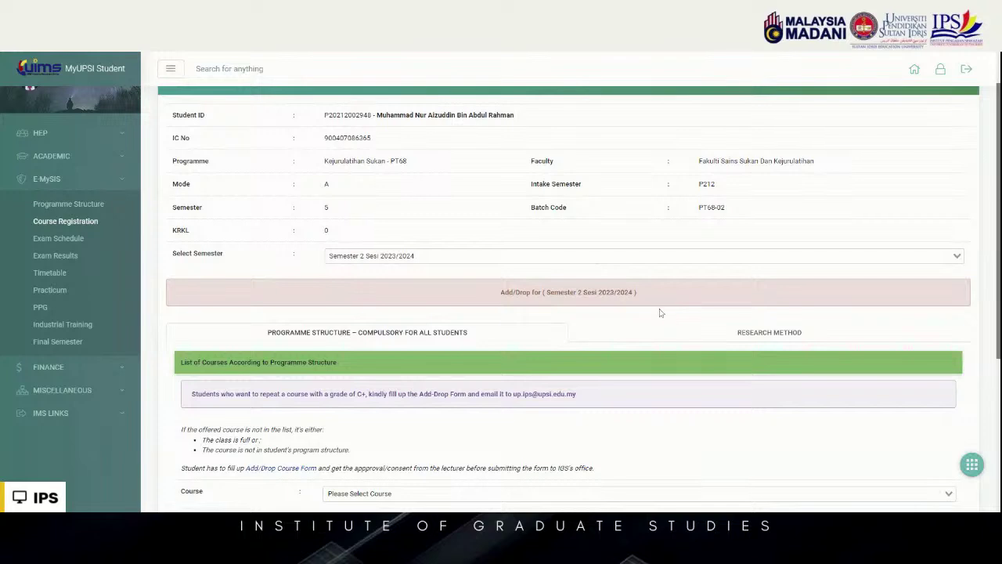
pyautogui.scroll(-2, 660, 315)
# Check the empty course and group options, then review the registered 80-credit thesis QJS79981
pyautogui.click(603, 389)
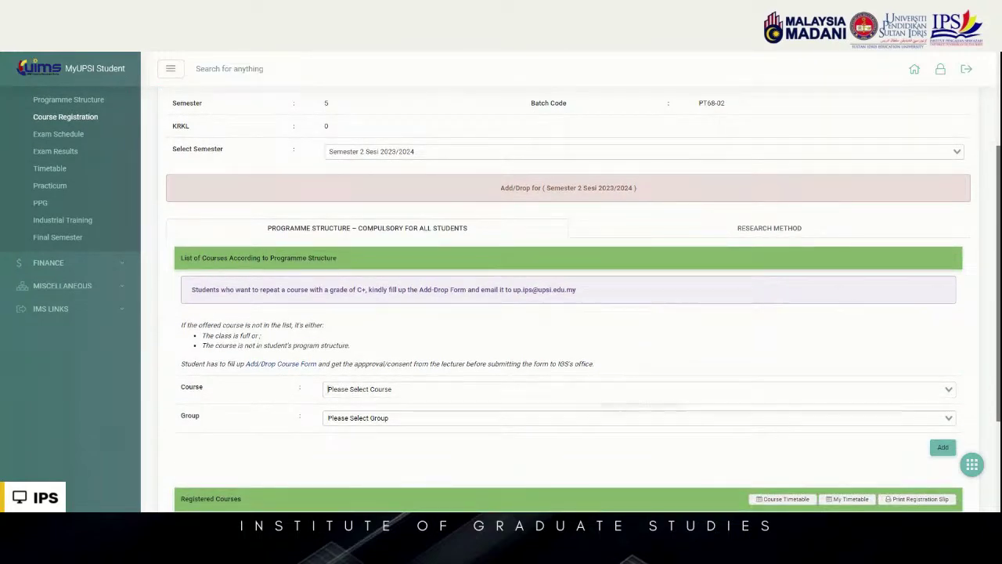
pyautogui.click(619, 369)
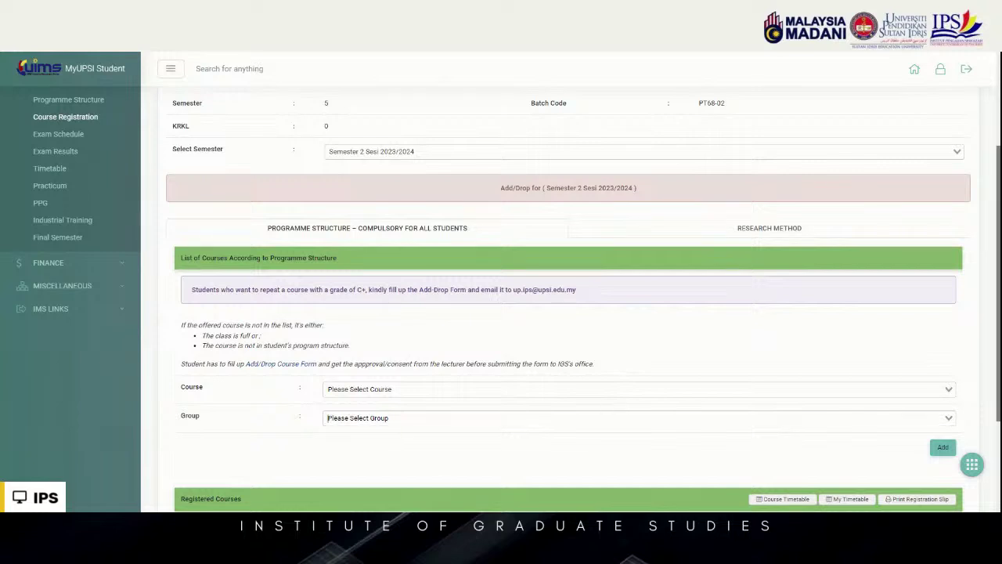
pyautogui.click(602, 415)
pyautogui.scroll(-2, 614, 374)
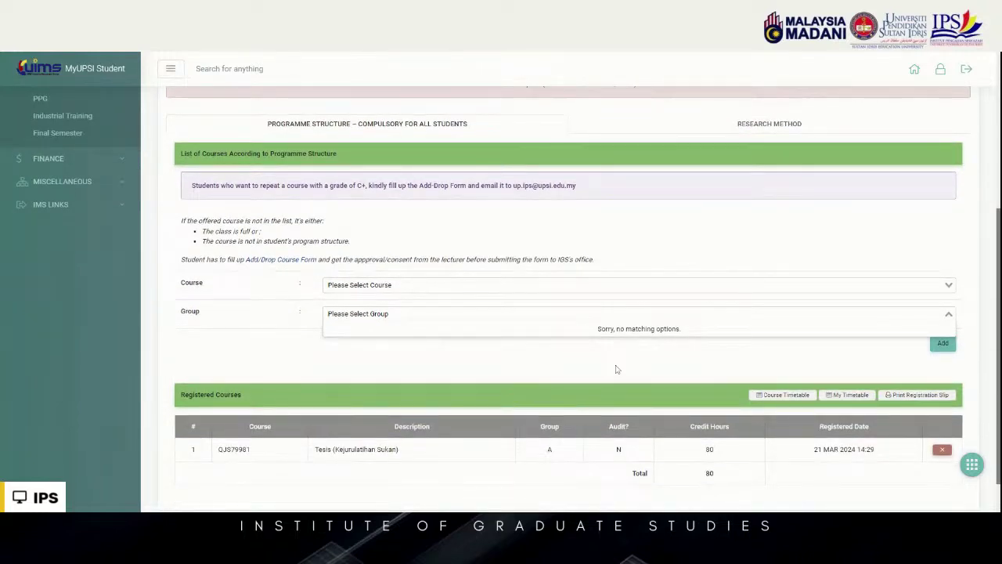
pyautogui.click(728, 269)
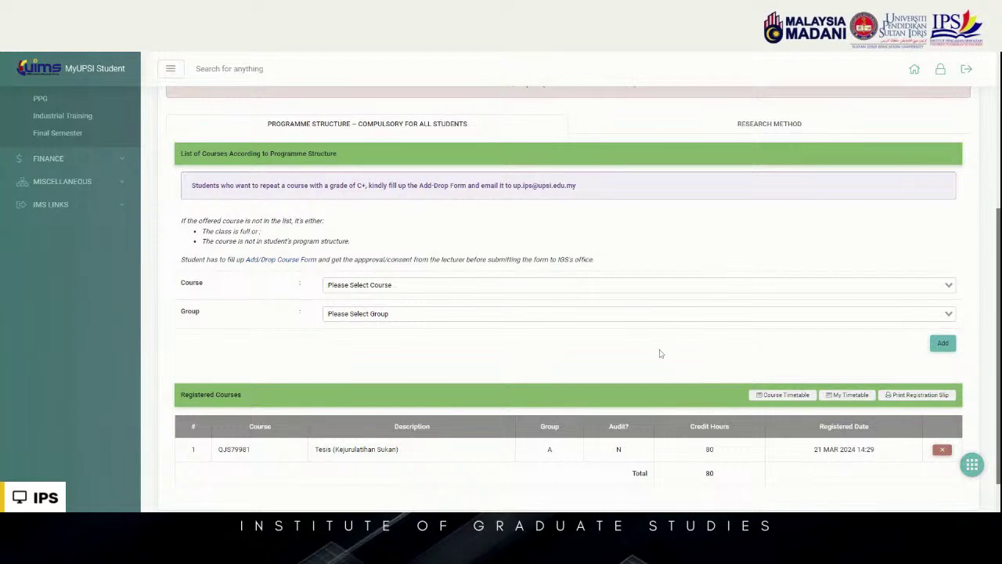
pyautogui.scroll(-1, 431, 441)
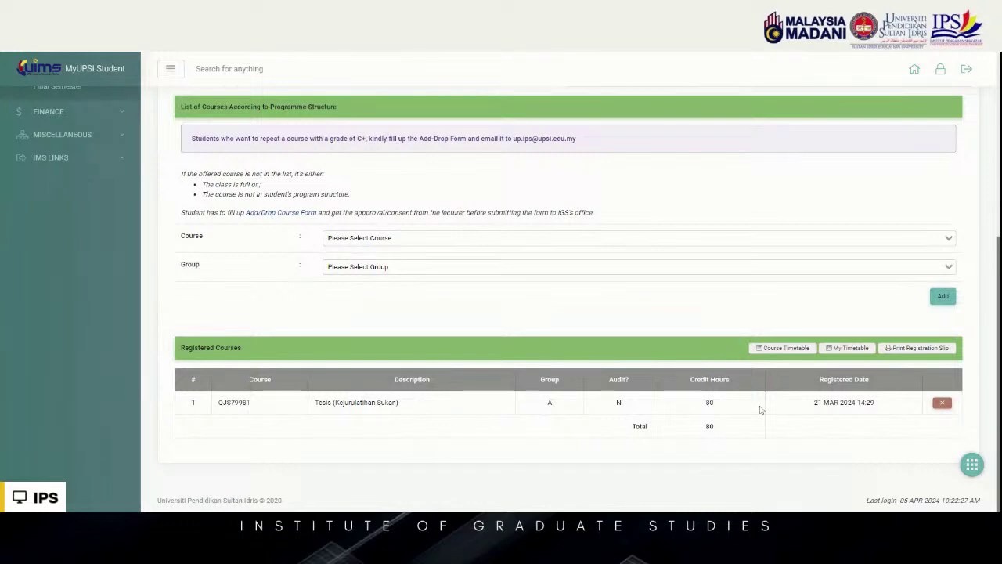
pyautogui.scroll(2, 126, 215)
pyautogui.scroll(3, 94, 212)
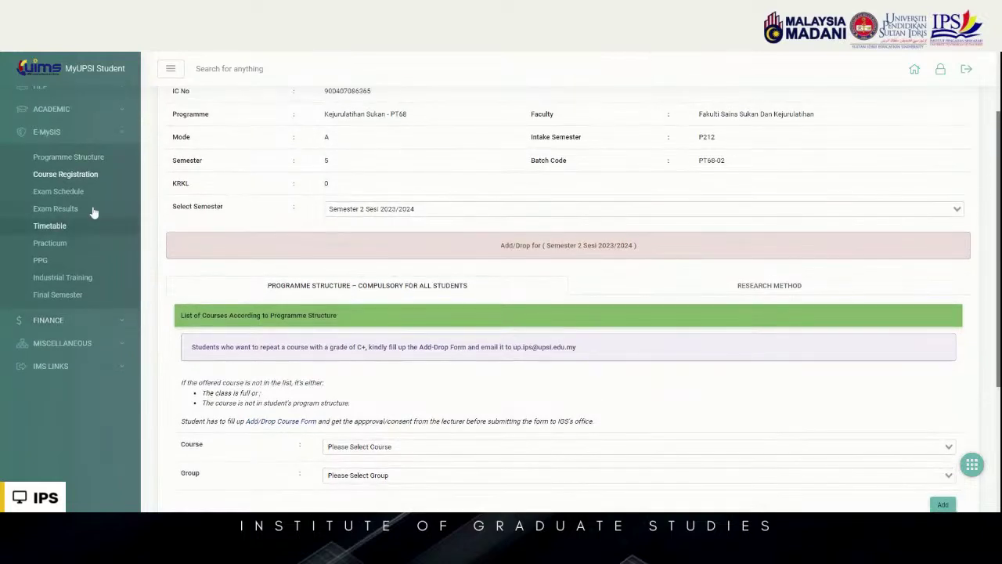
# Show Exam Results for Semester 1 Sesi 2022/2023: Lulus, with thesis QJS79981 graded SM
pyautogui.click(91, 196)
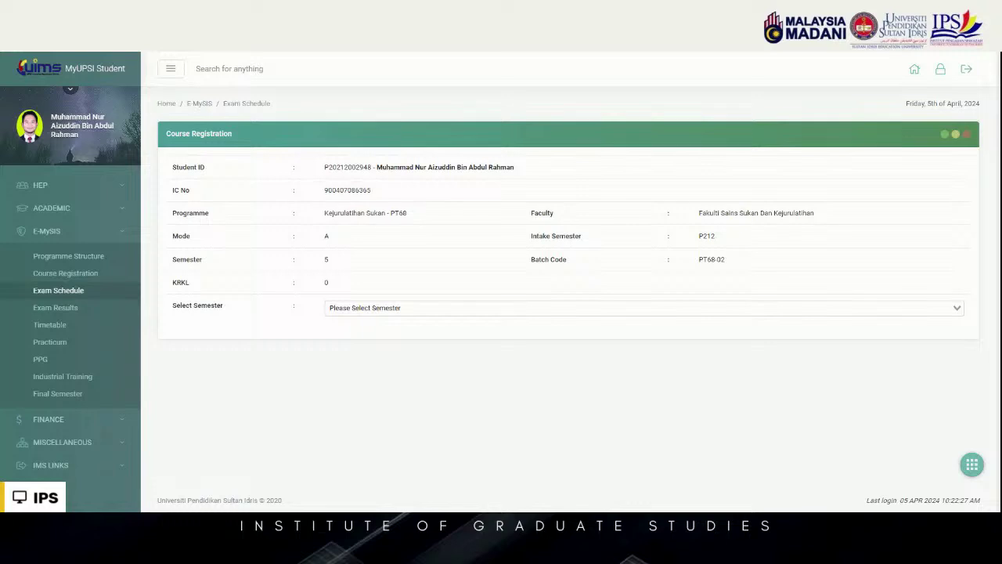
pyautogui.click(48, 308)
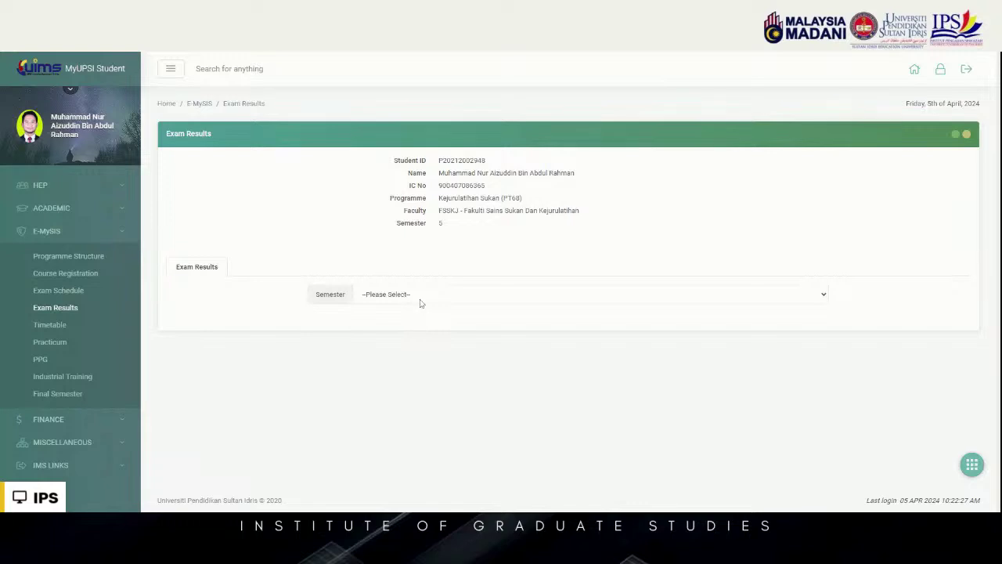
pyautogui.click(419, 303)
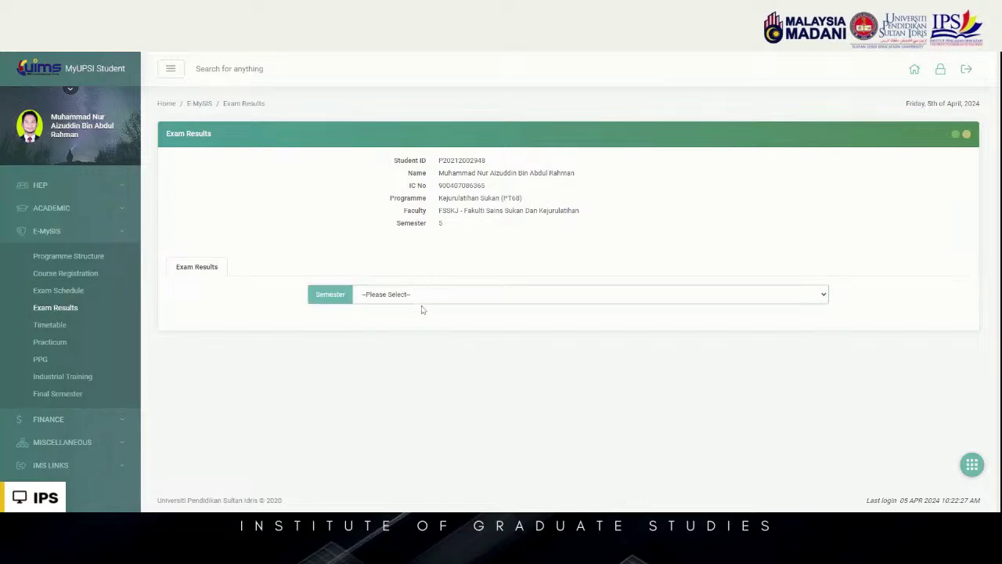
pyautogui.click(430, 335)
pyautogui.scroll(-1, 429, 335)
pyautogui.scroll(-1, 429, 335)
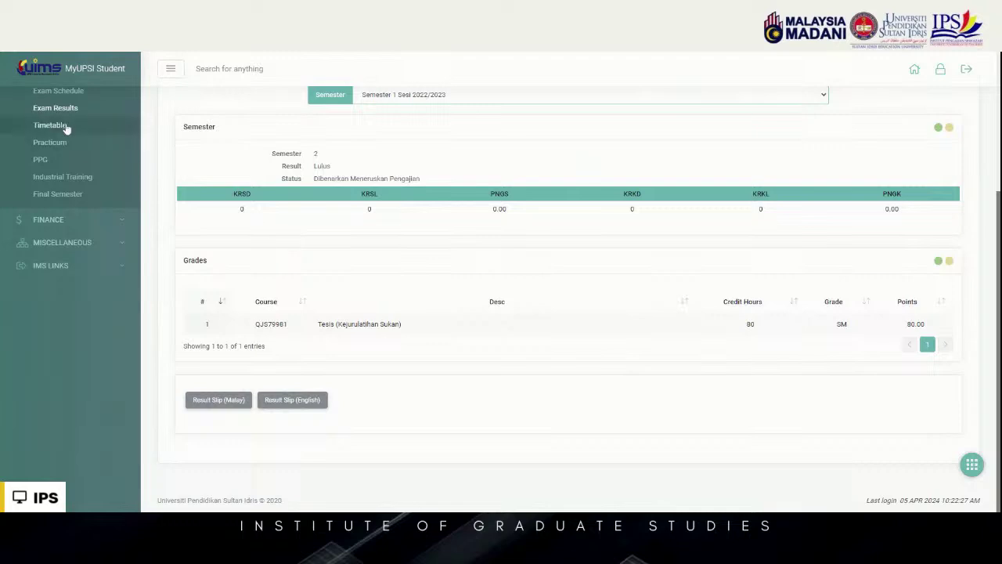
pyautogui.click(78, 223)
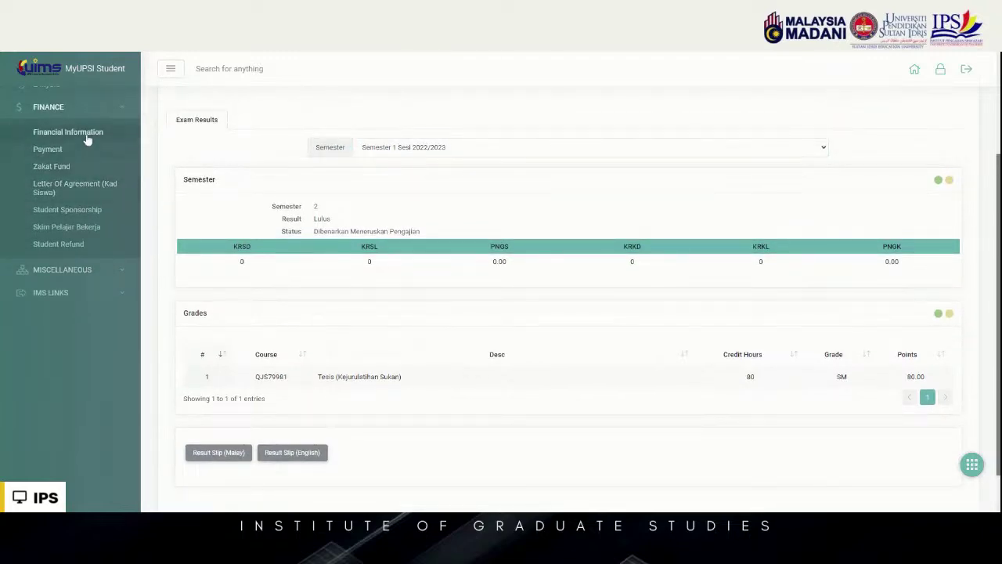
# Review the fee invoices, then view the Payment status page with its empty Payment Information table
pyautogui.click(88, 133)
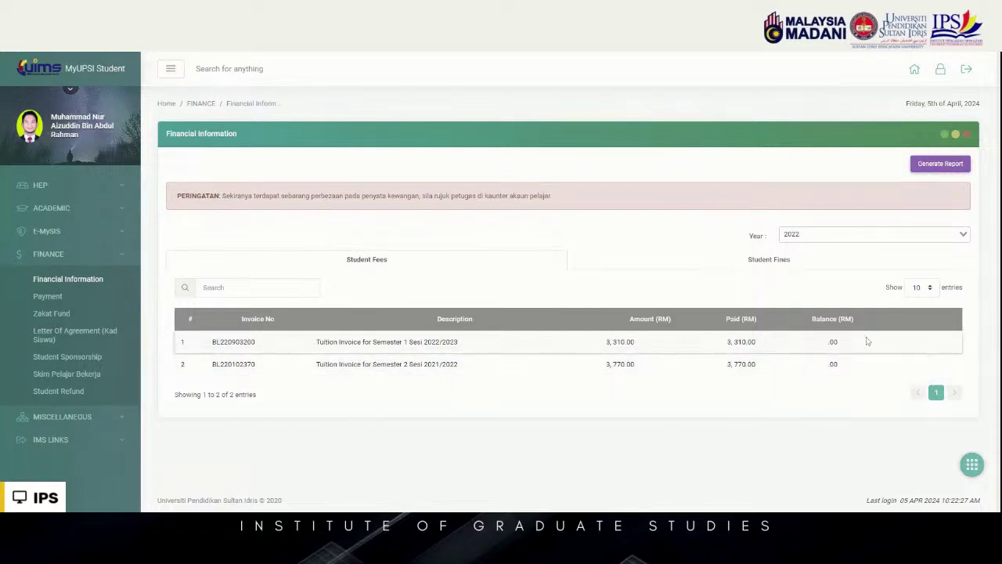
pyautogui.click(52, 296)
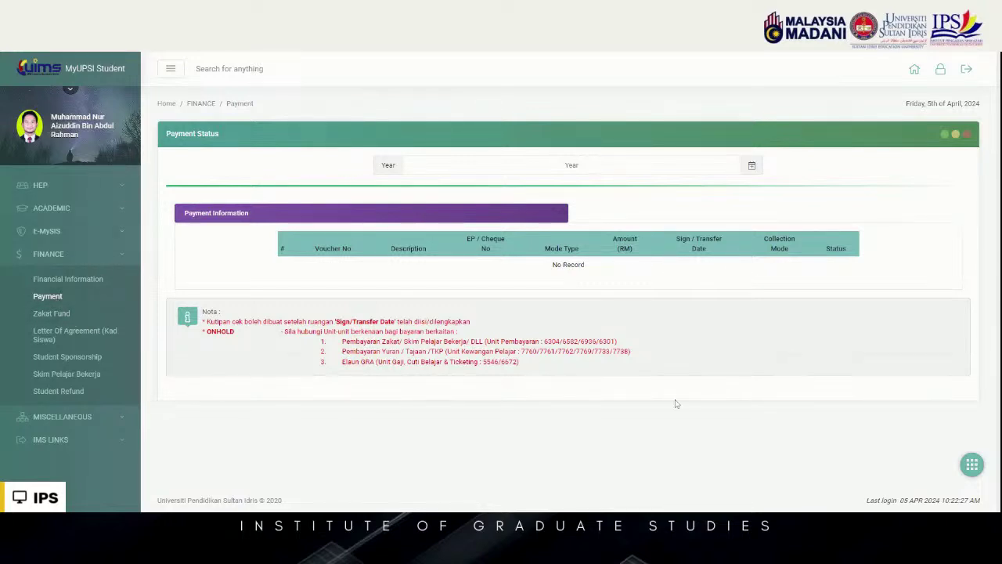
pyautogui.moveTo(678, 404); pyautogui.dragTo(221, 312)
pyautogui.click(906, 249)
pyautogui.click(78, 417)
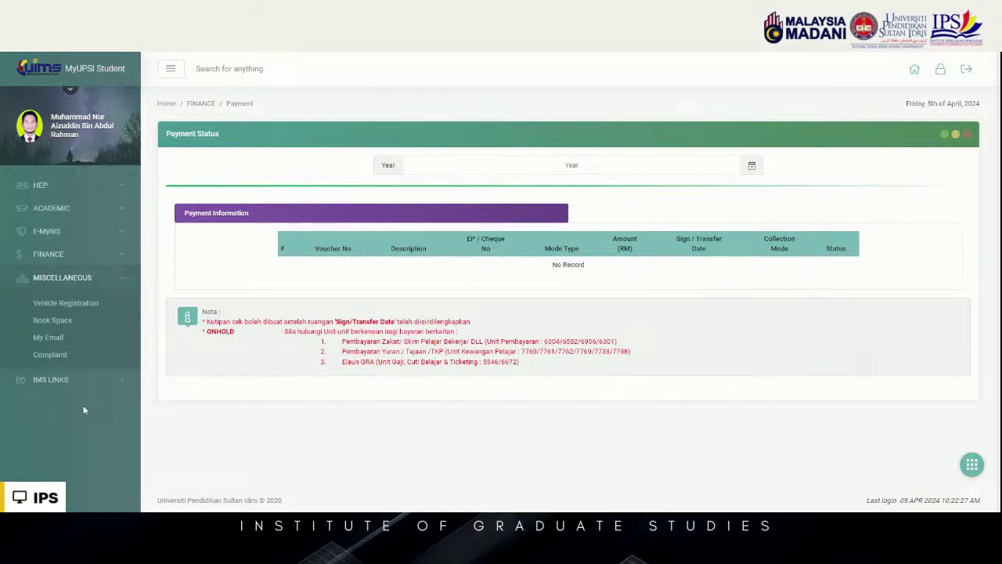
# Open My Email under MISCELLANEOUS and follow the Email Portal link to Google sign-in
pyautogui.click(103, 341)
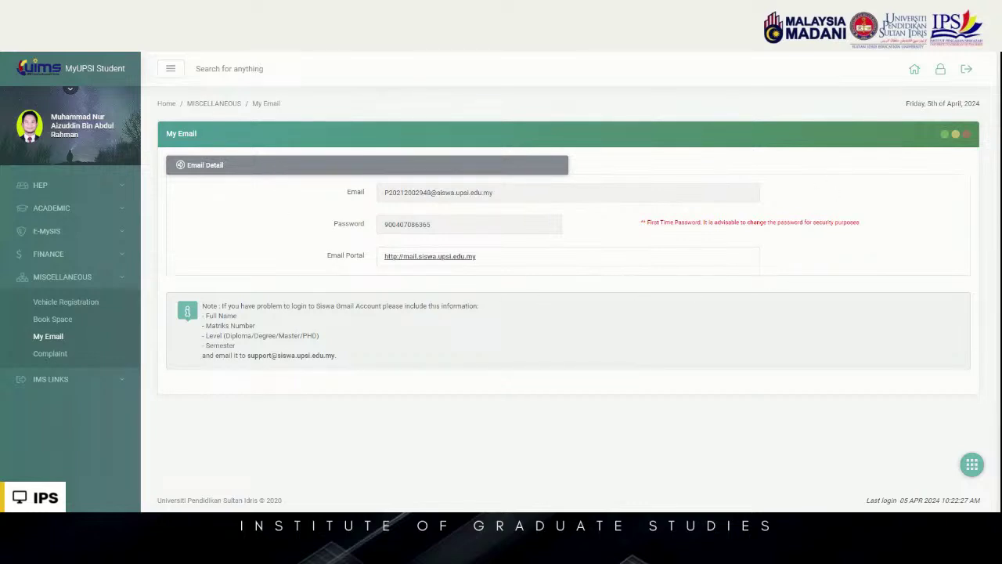
pyautogui.click(436, 257)
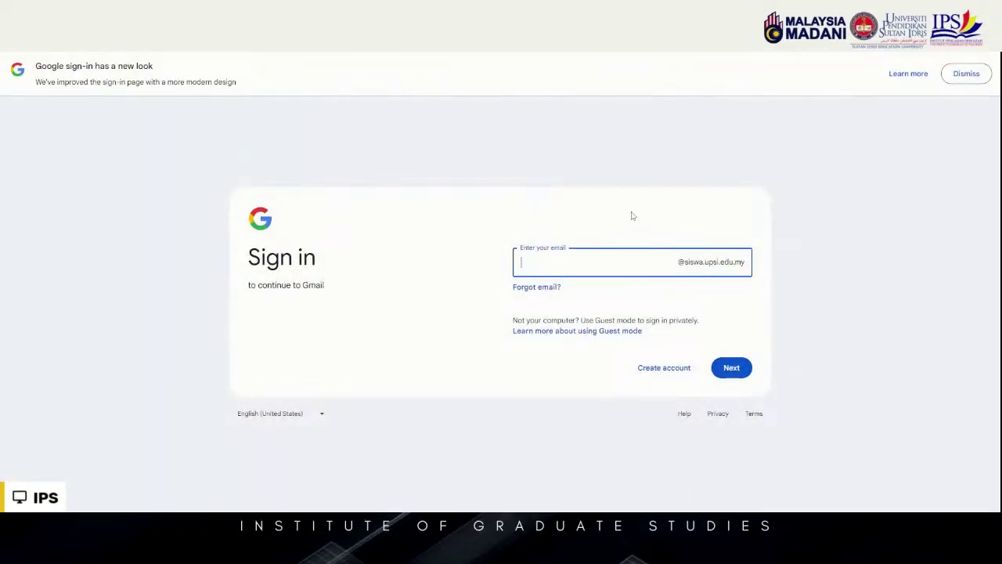
# Close the Gmail sign-in and return to the MyUPSI My Email page
pyautogui.click(736, 56)
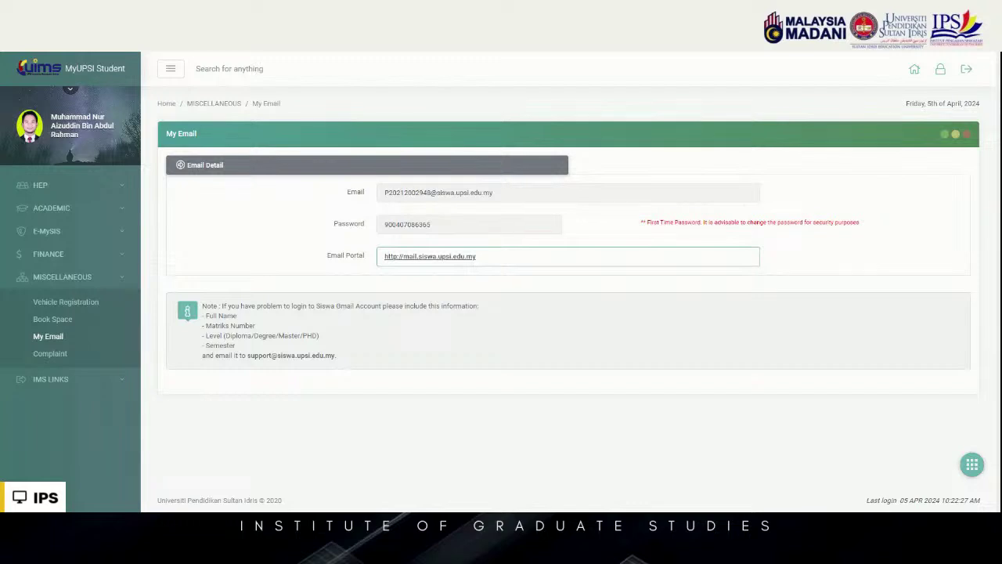
# Expand IMS LINKS and go to the MyGuru sign-in page
pyautogui.click(84, 381)
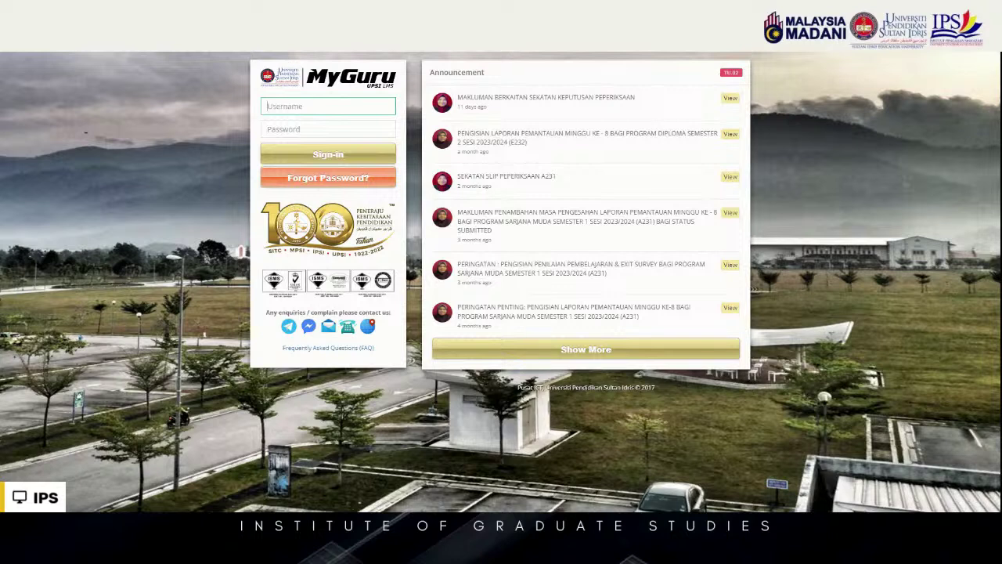
# Sign in to MyGuru with the student ID, correcting a typo, and the account password
pyautogui.press('BackSpace')
pyautogui.click(328, 129)
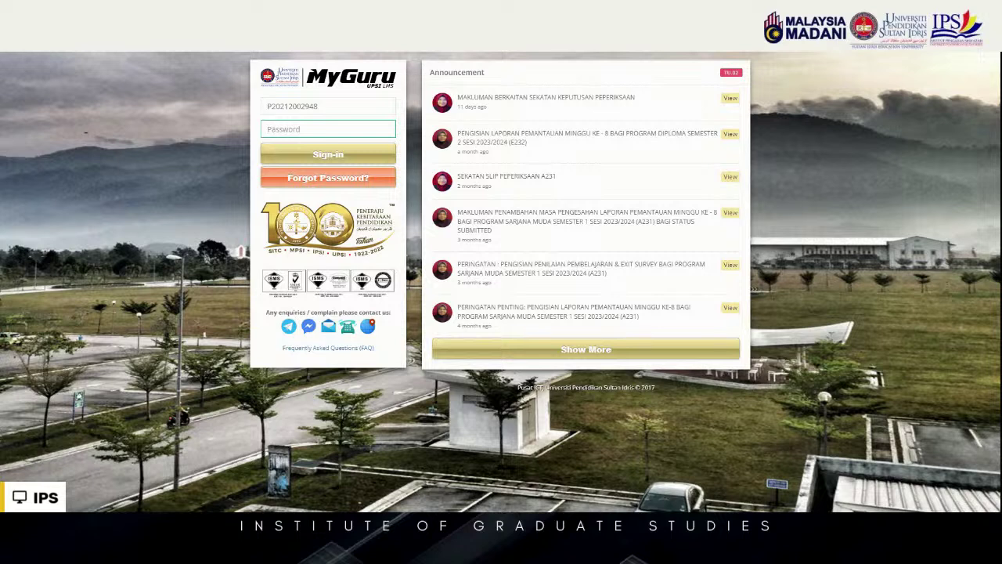
pyautogui.write('•')
pyautogui.click(332, 154)
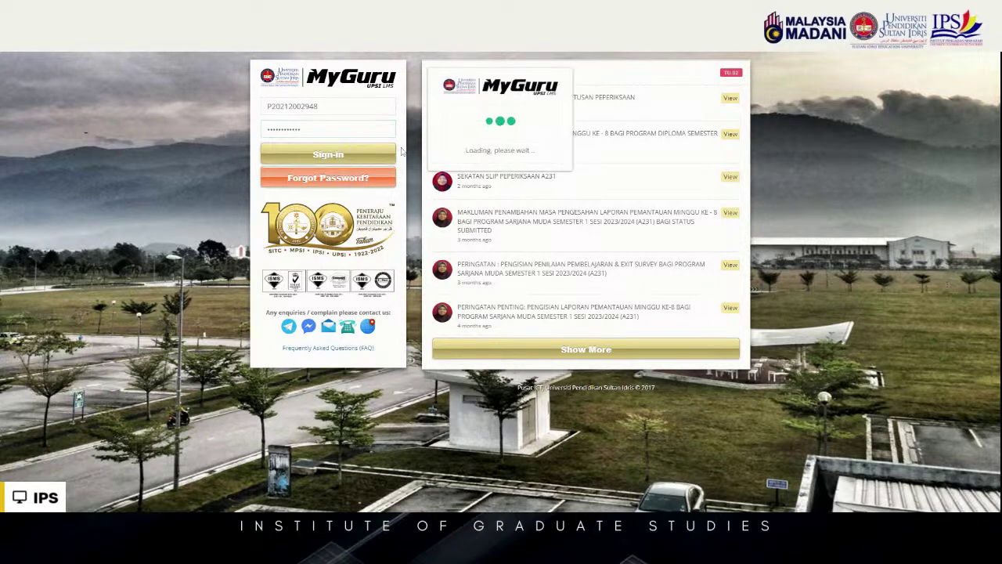